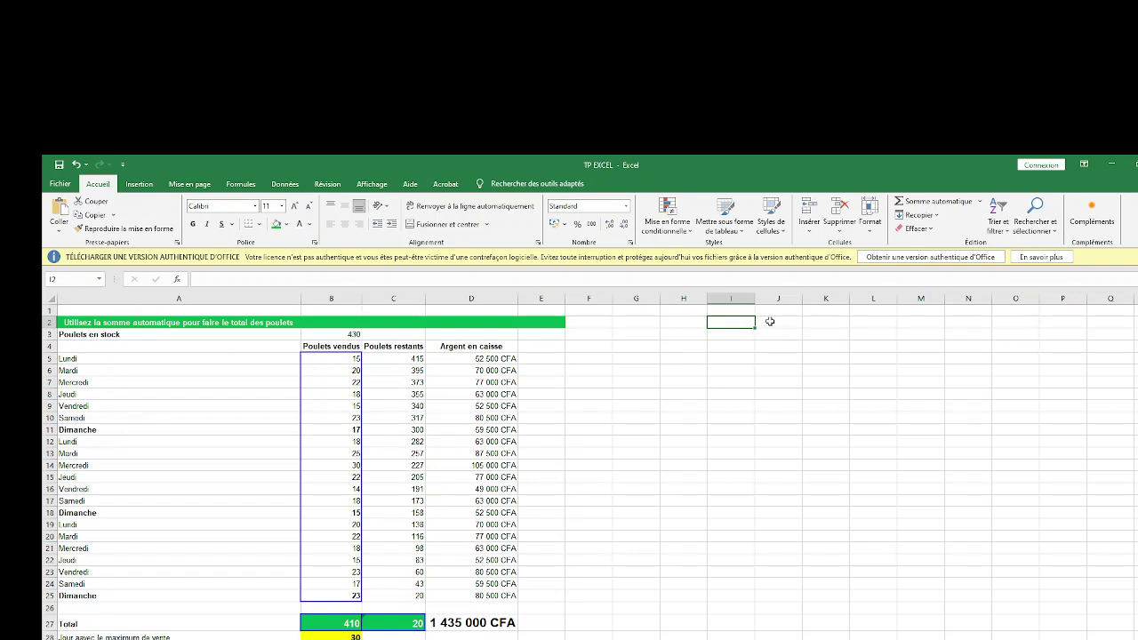
Step: Paste the student grade table at I2 and auto-fit columns I, J, K and L to their contents
click(59, 210)
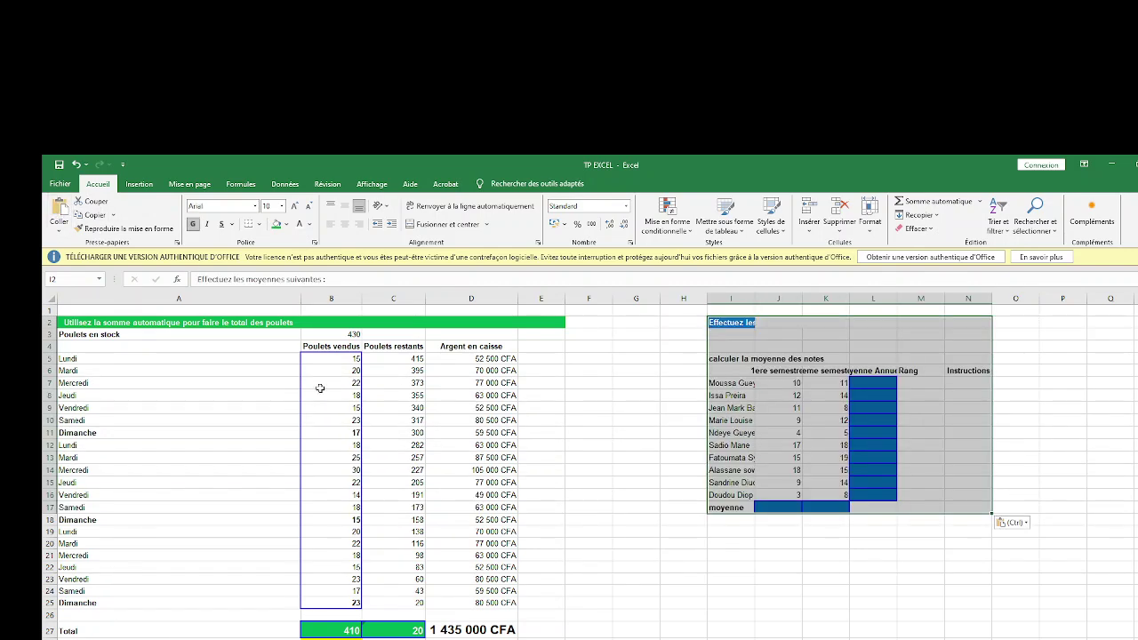
click(920, 638)
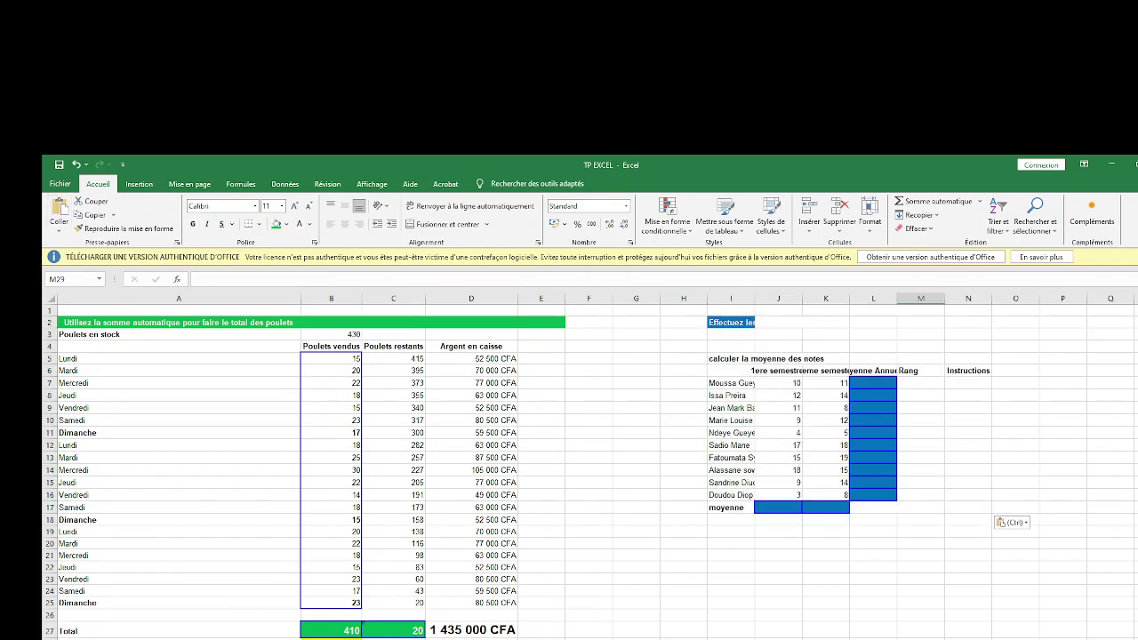
double_click(754, 293)
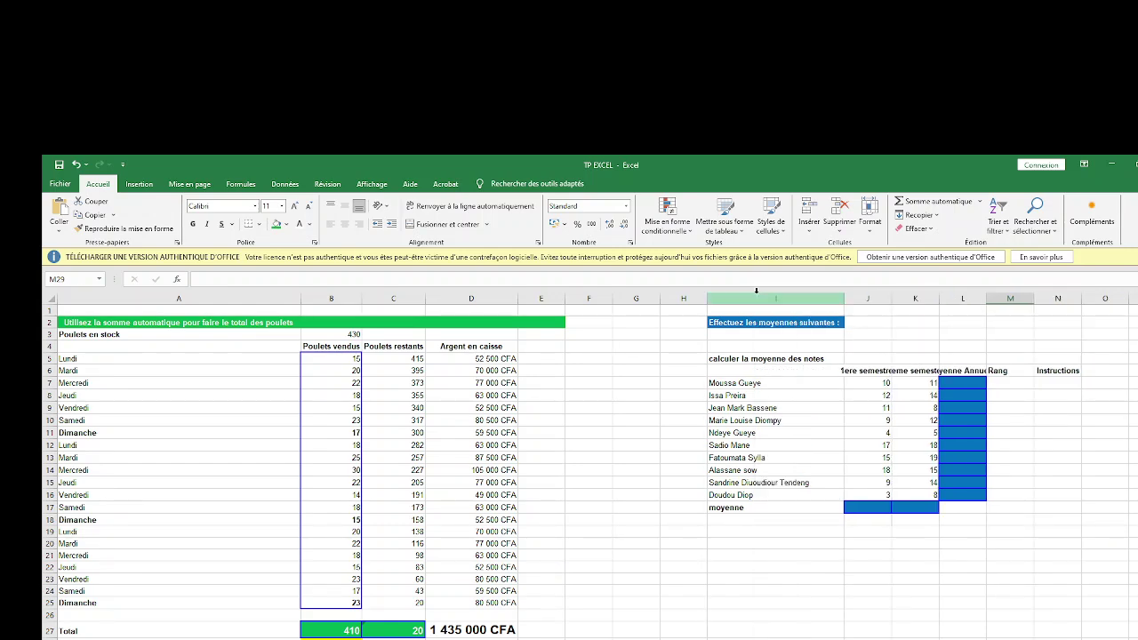
double_click(891, 294)
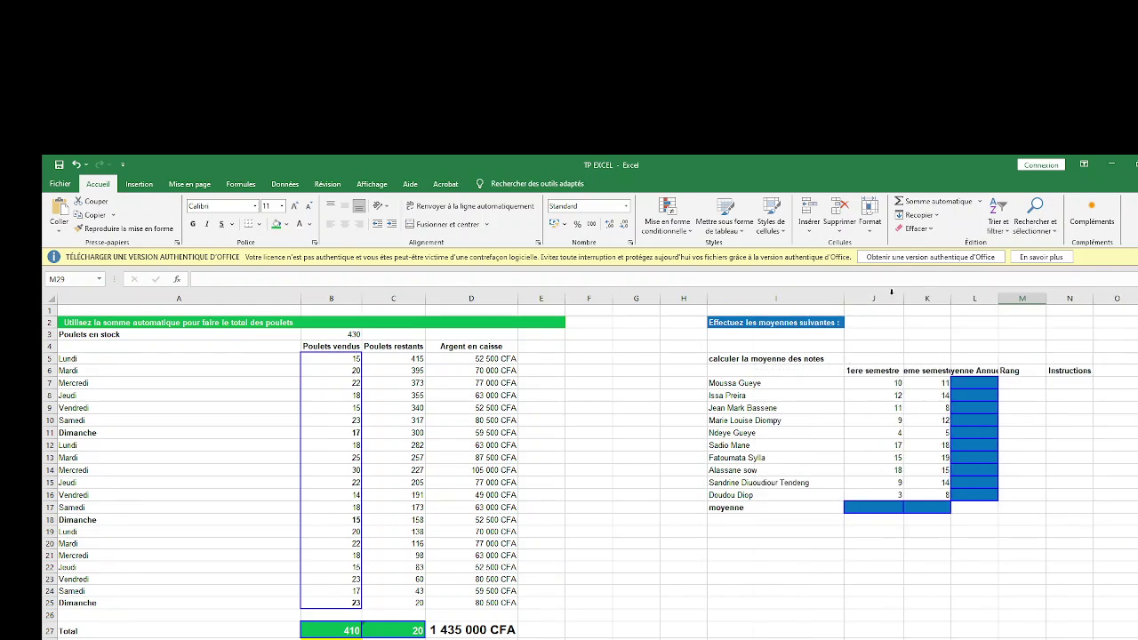
double_click(949, 298)
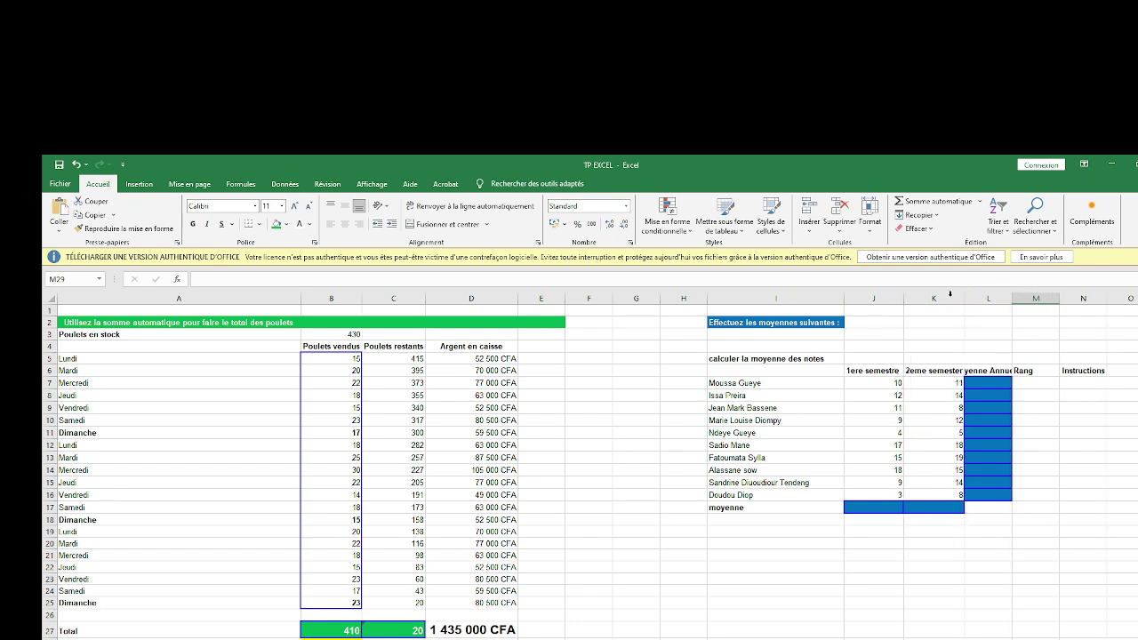
double_click(1009, 299)
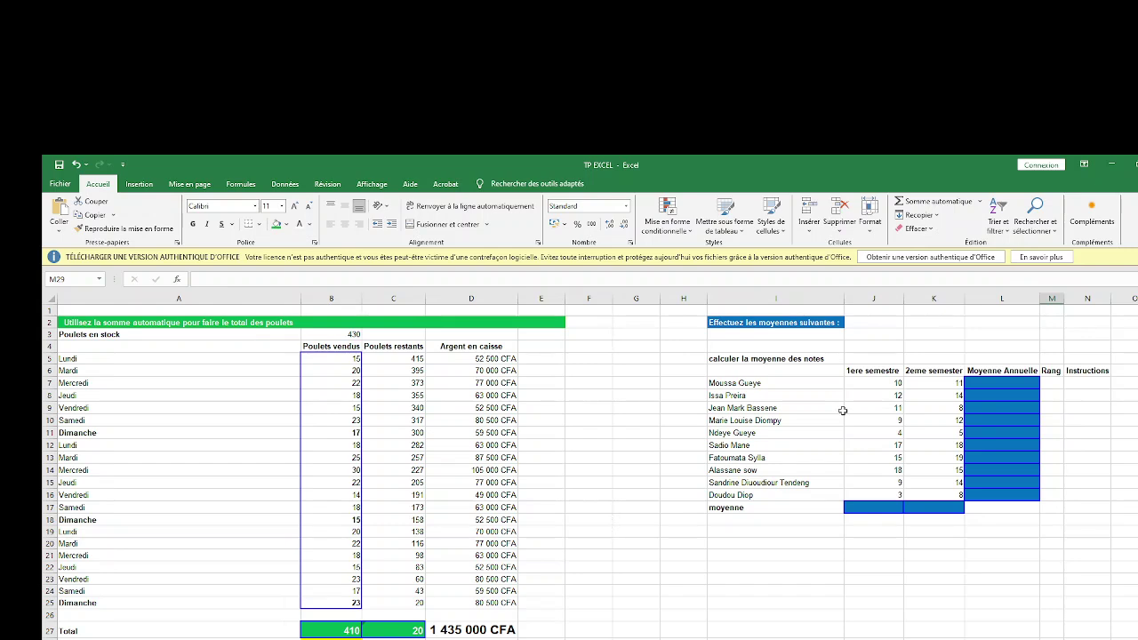
Step: Rename the N6 heading from Instructions to Appreciations and auto-fit column N
double_click(1097, 371)
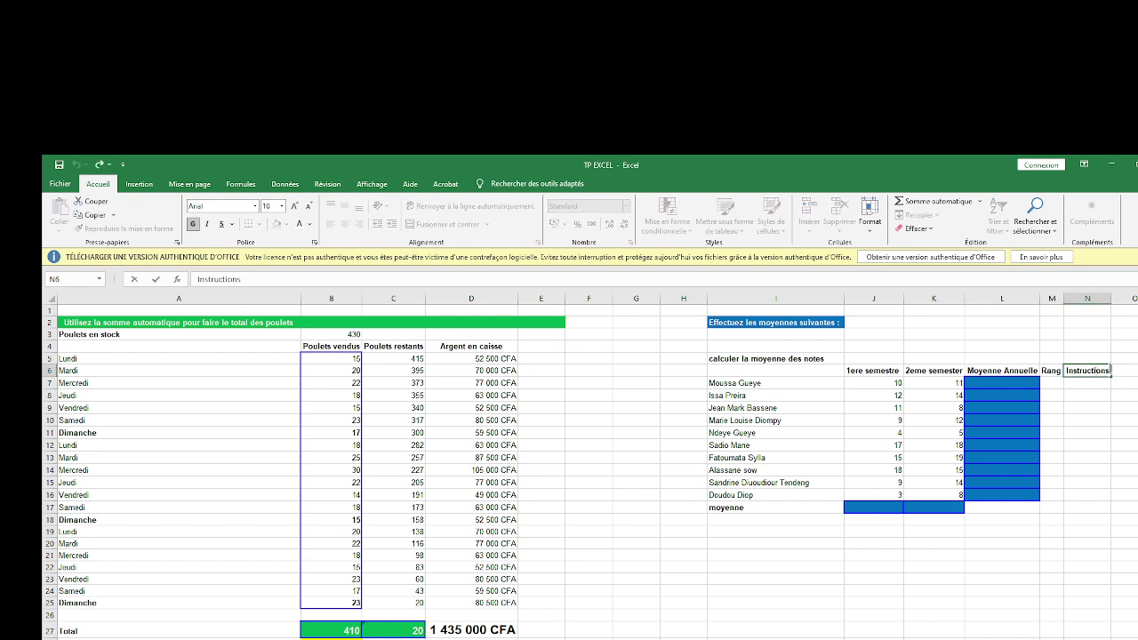
drag(1111, 371, 1046, 368)
text(Appr)
text(ecia)
text(tions)
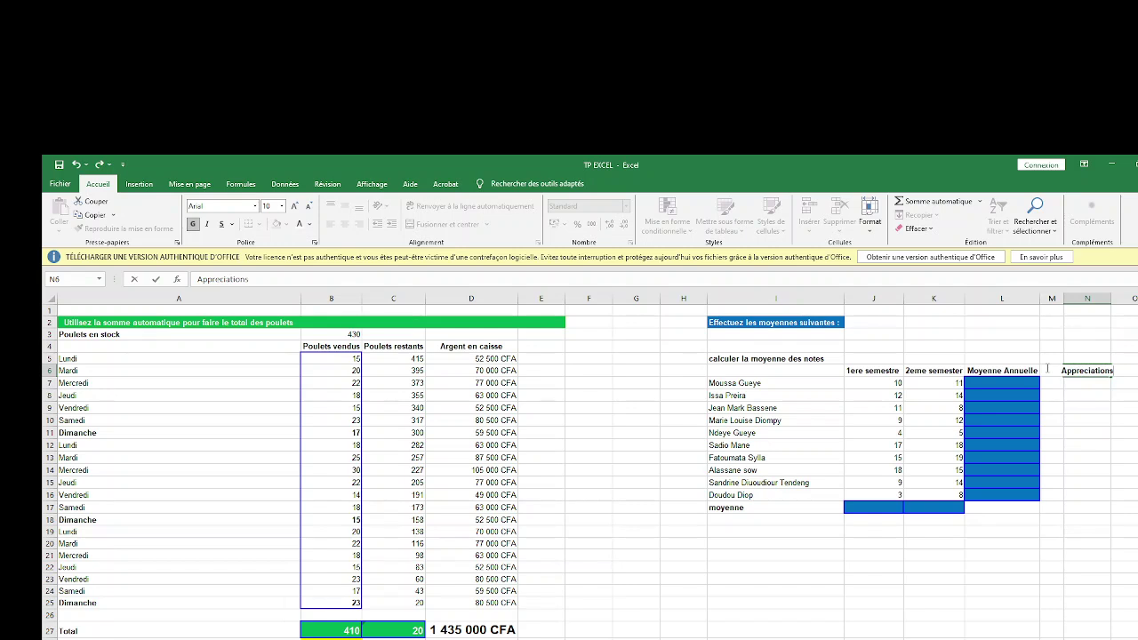
key(Return)
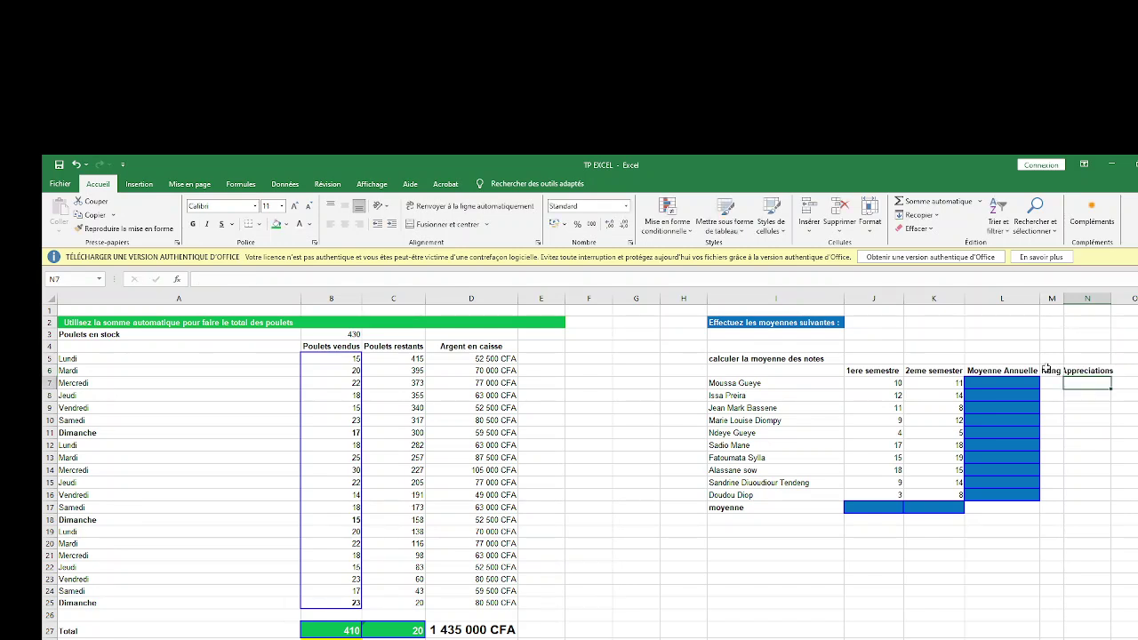
double_click(1112, 299)
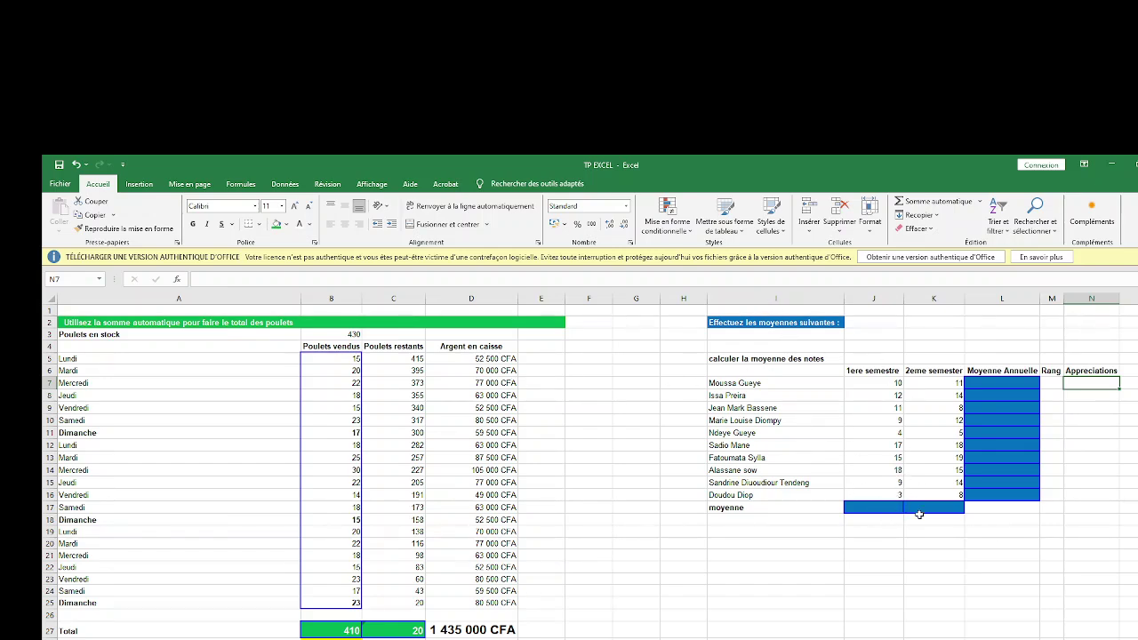
Step: Enter =MOYENNE(J7:J16) in J17 to get the first-semester class average of 10,8
click(859, 505)
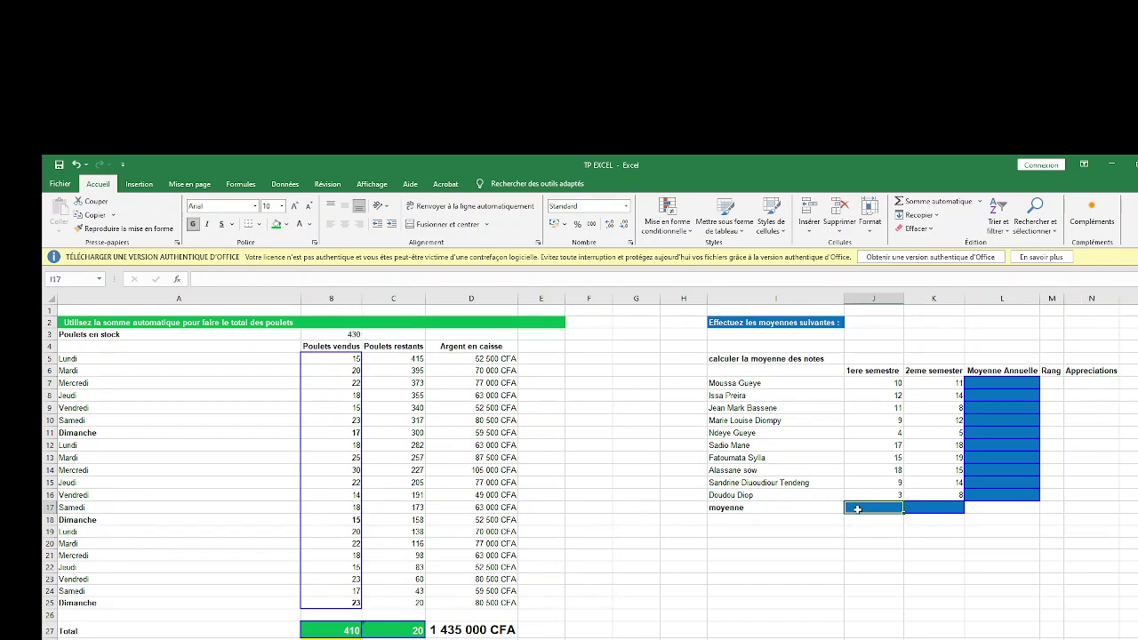
text(=)
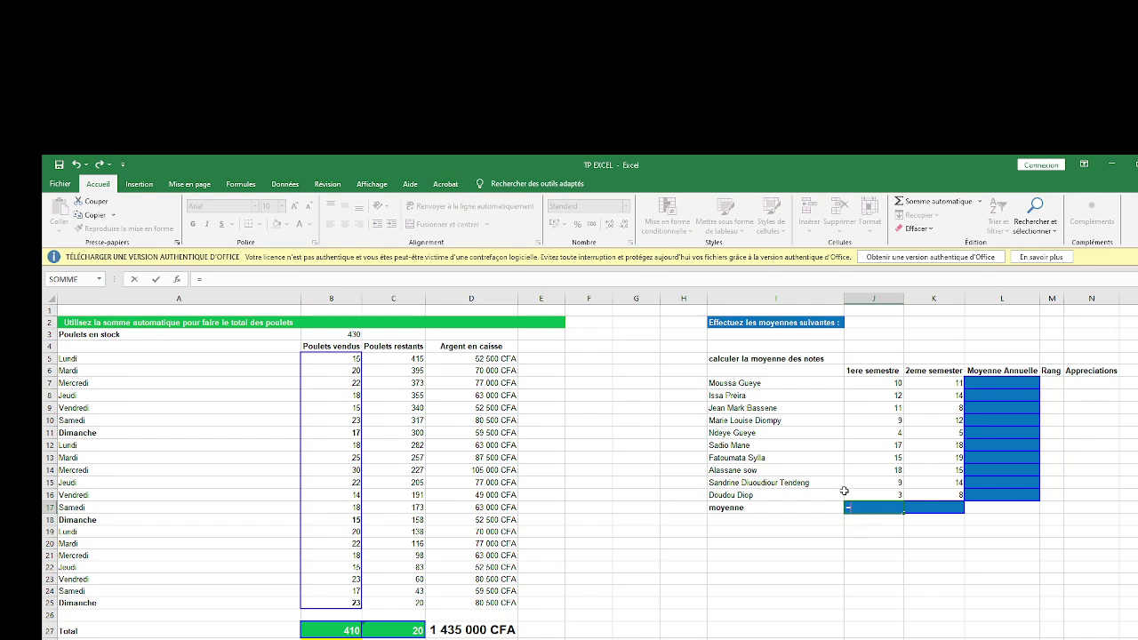
text(mo)
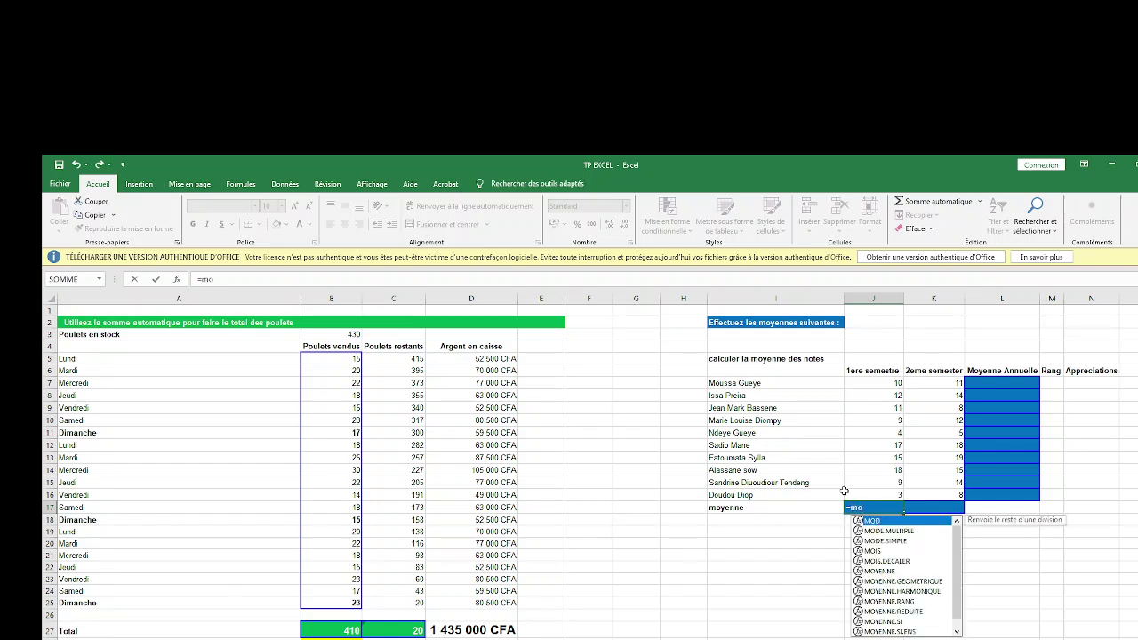
text(y)
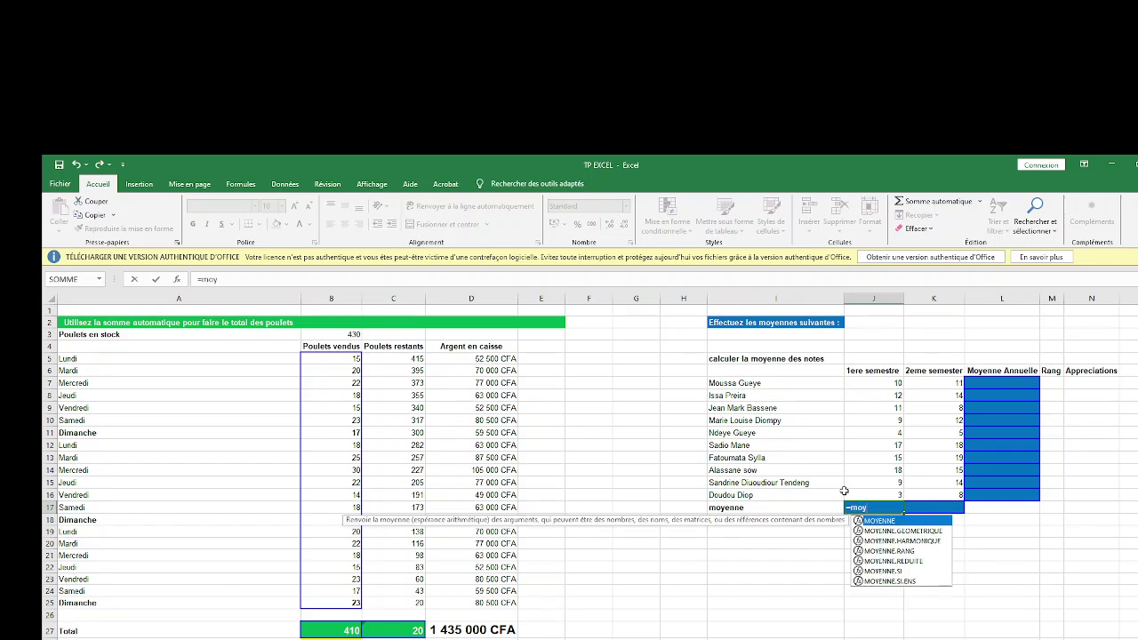
double_click(889, 522)
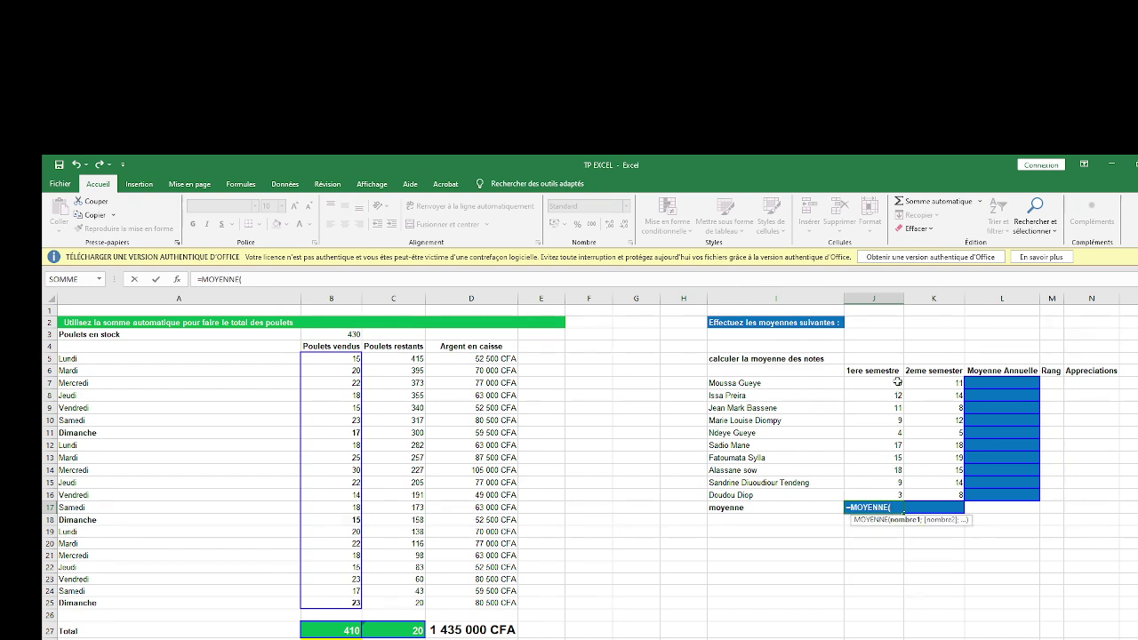
drag(898, 382, 886, 492)
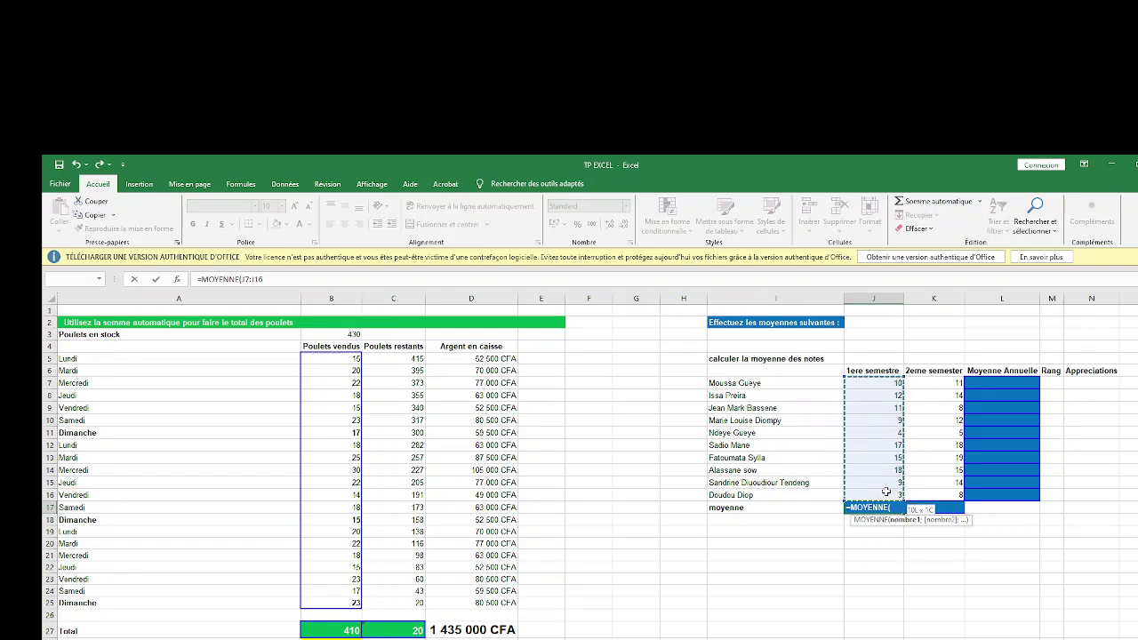
drag(887, 492, 887, 492)
text())
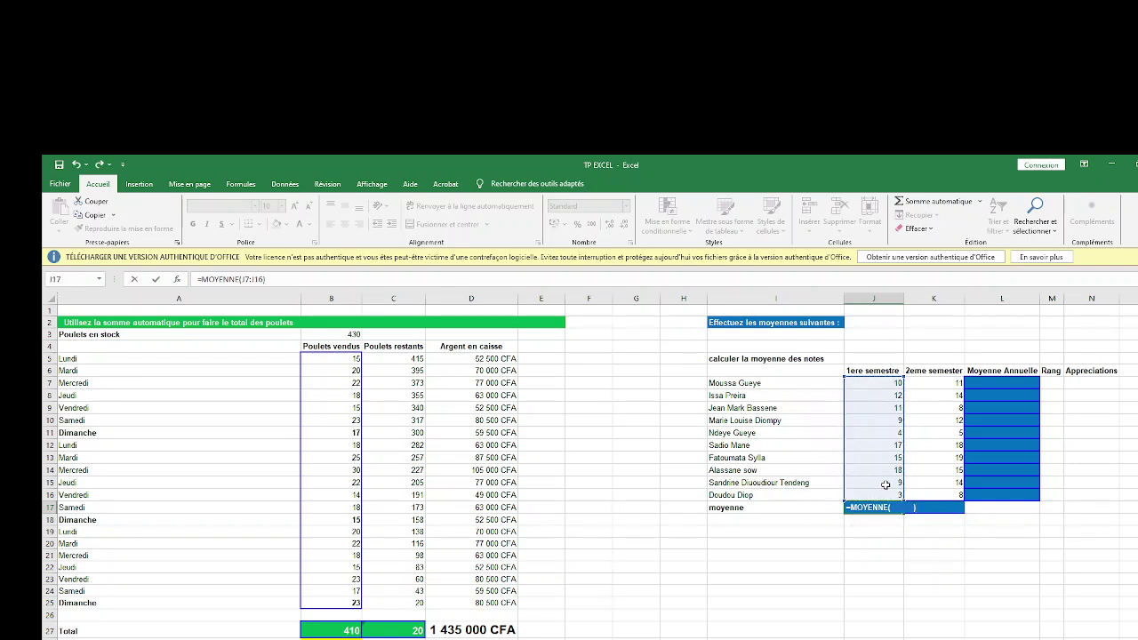
key(Return)
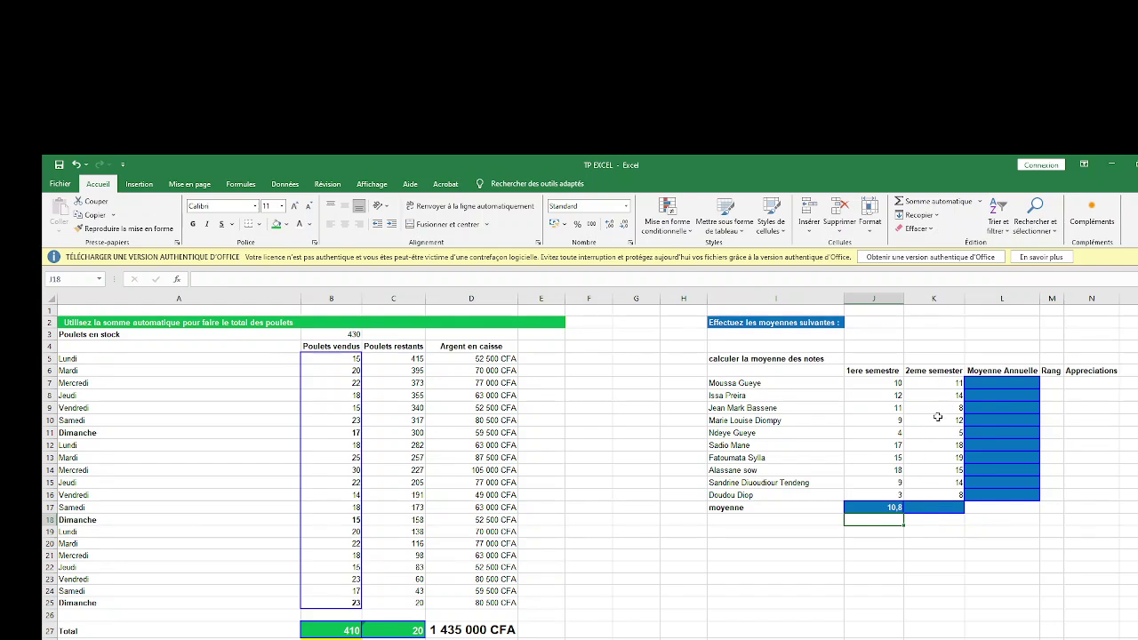
Step: Copy the J17 average formula to K17, giving =MOYENNE(K7:K16) with a result of 12,4
click(926, 588)
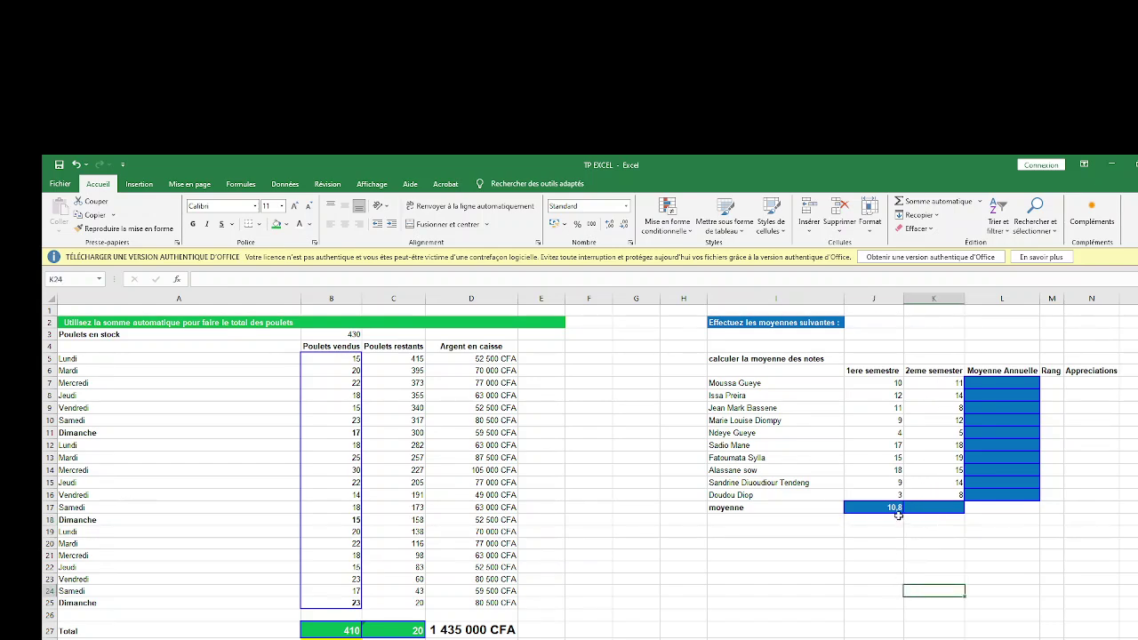
click(897, 508)
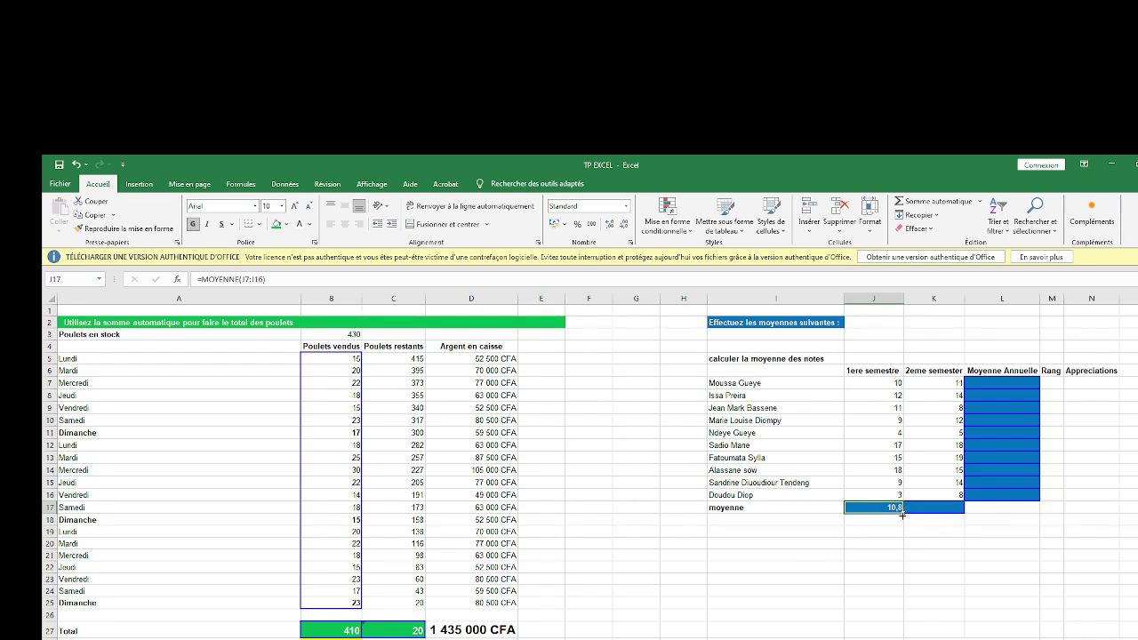
drag(902, 511, 964, 513)
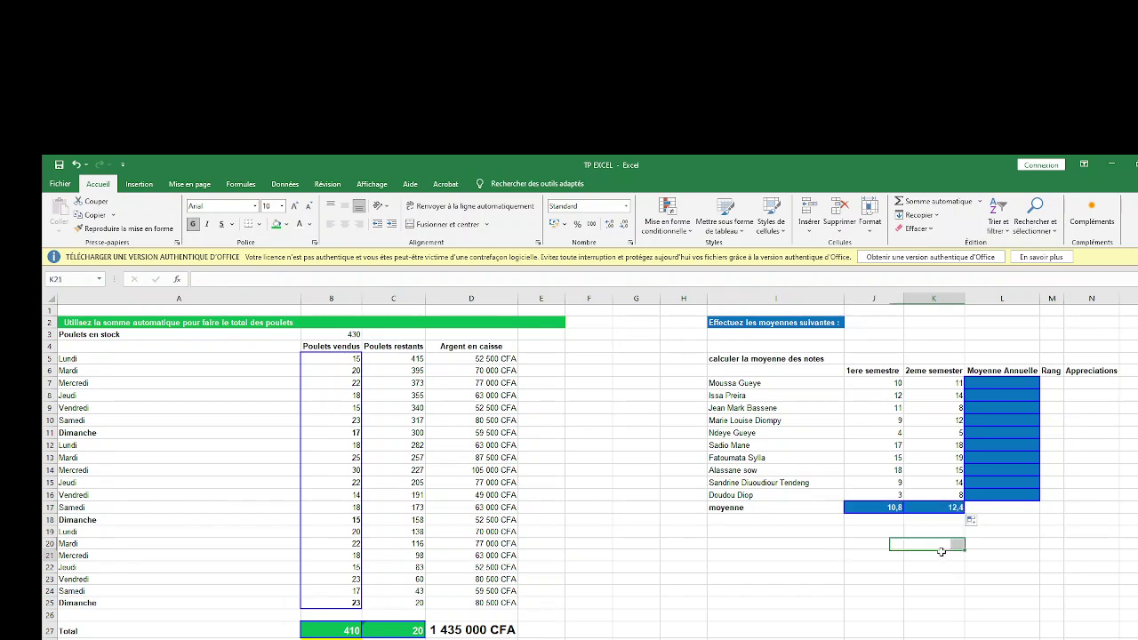
key(Tab)
double_click(955, 508)
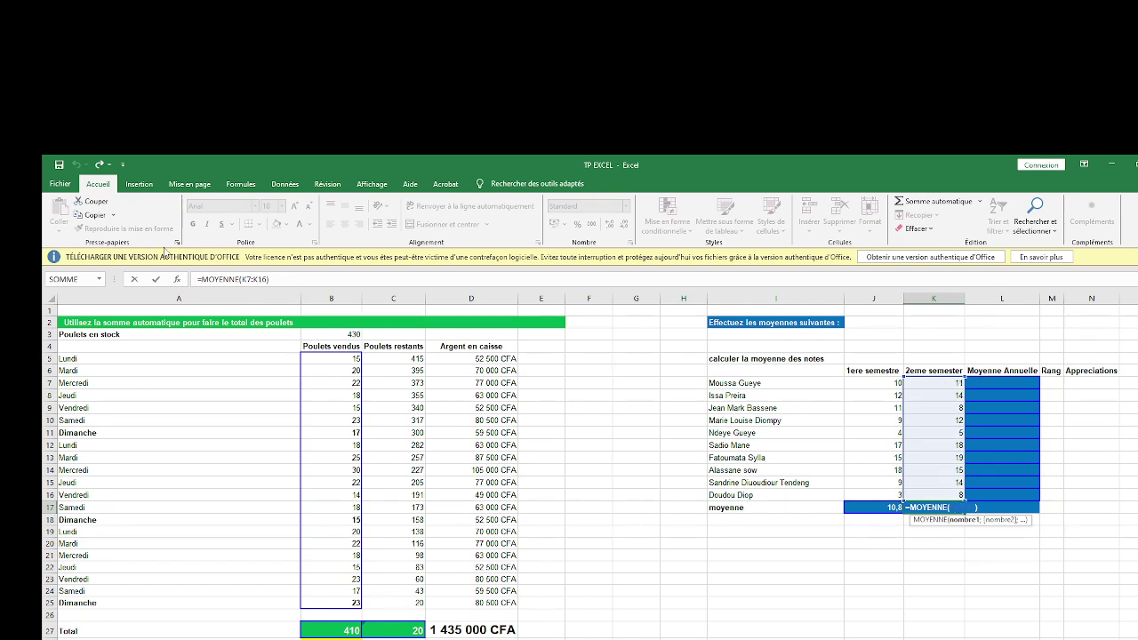
click(157, 280)
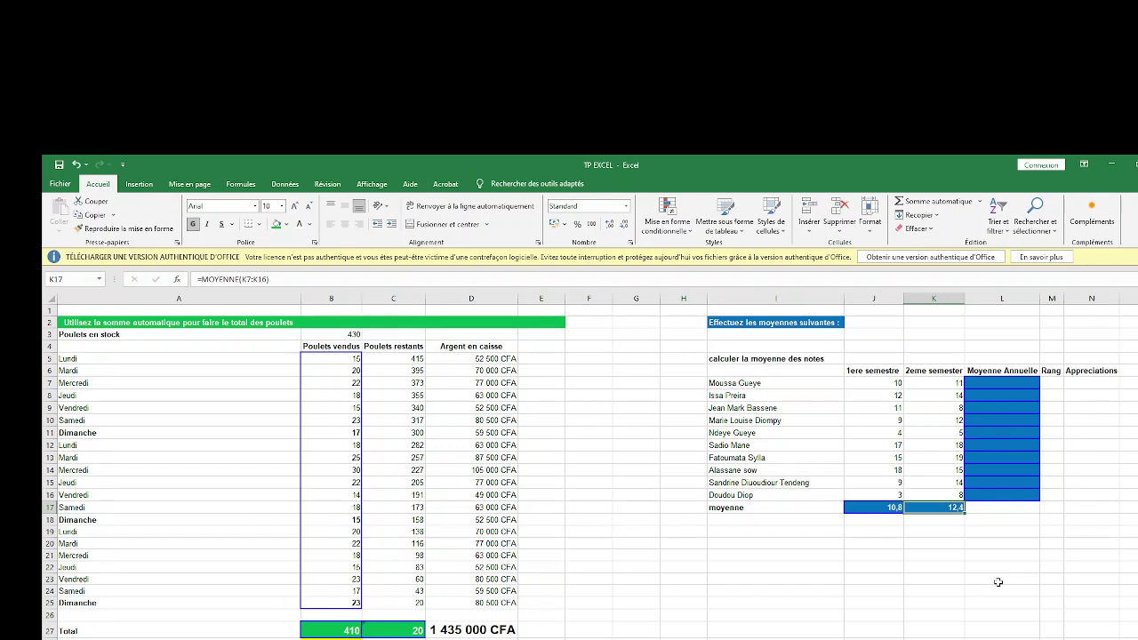
Step: Enter =MOYENNE(J7:K7) in L7 for the first student's annual average
click(985, 384)
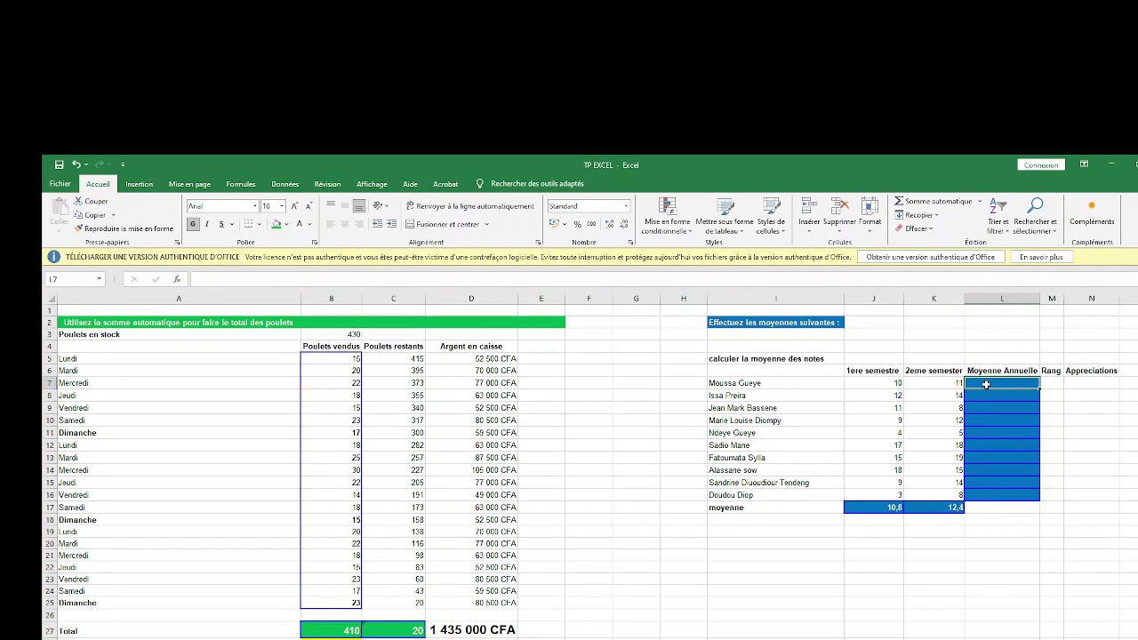
text(=)
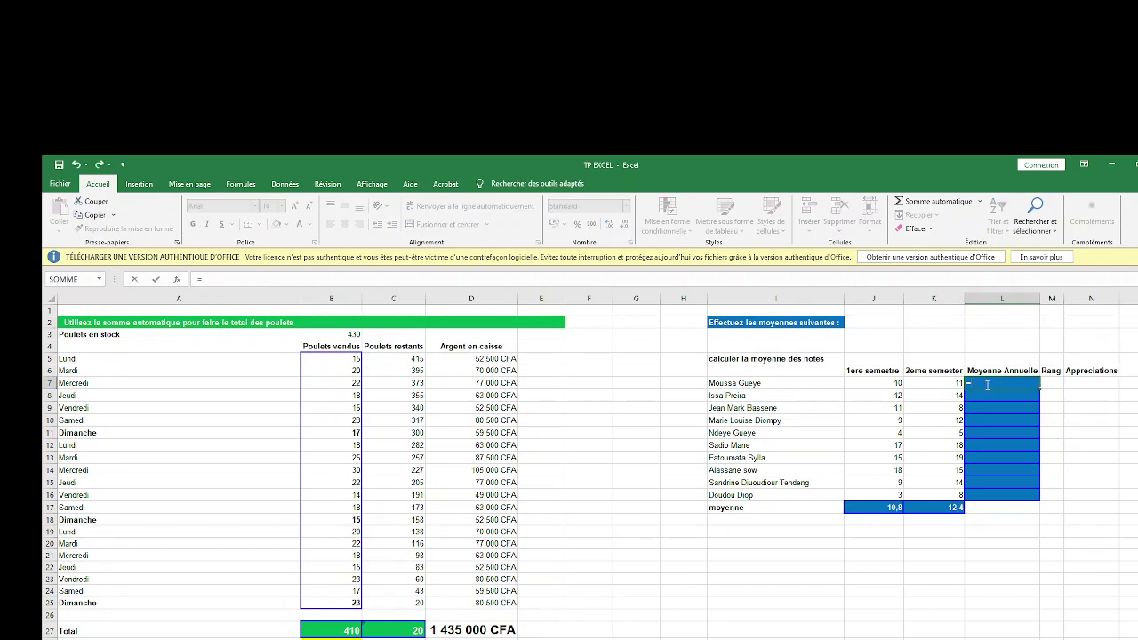
text(m)
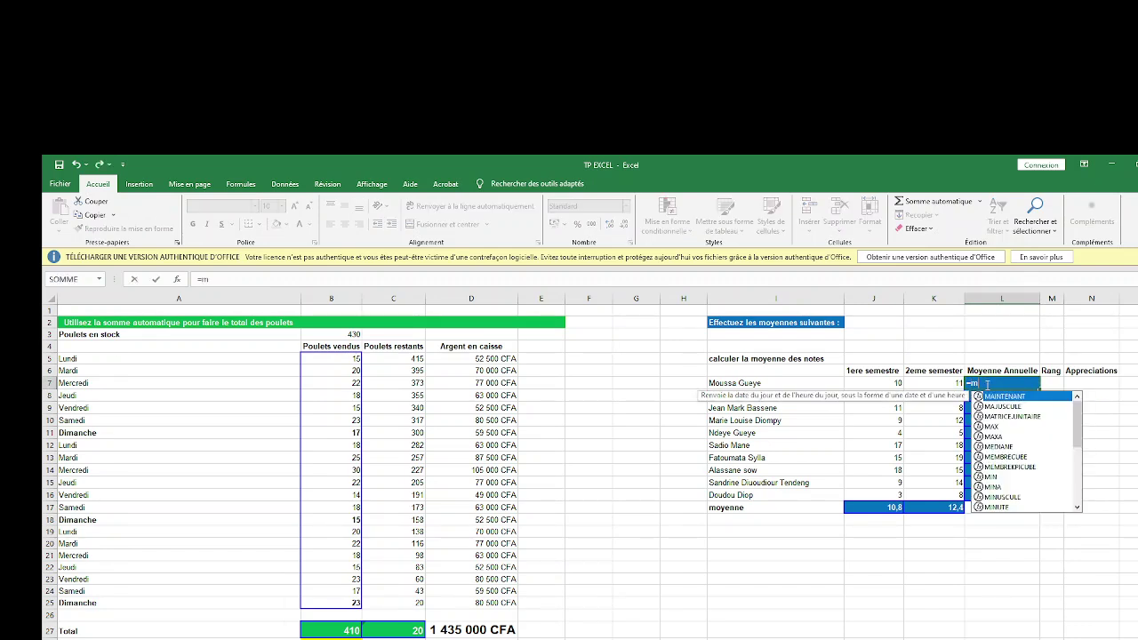
text(oy)
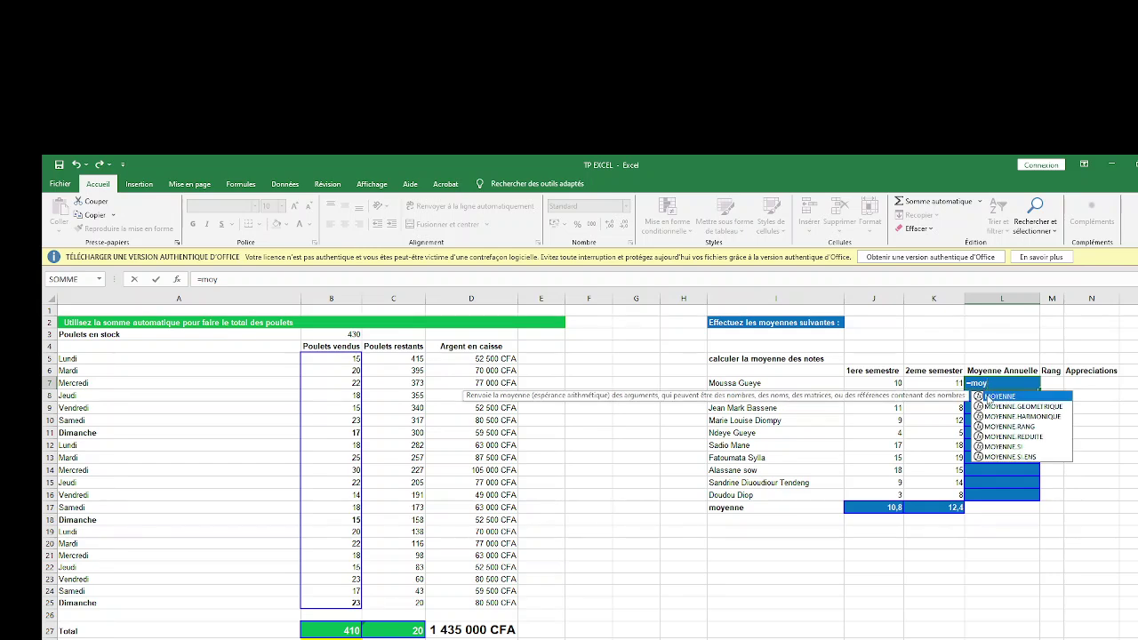
double_click(989, 397)
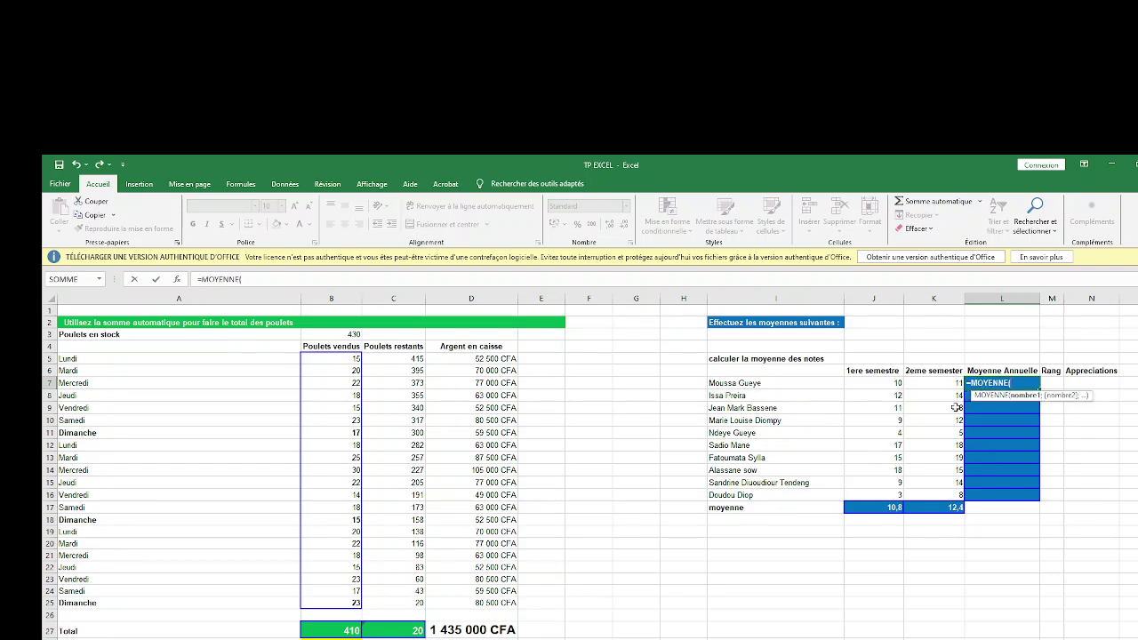
click(886, 383)
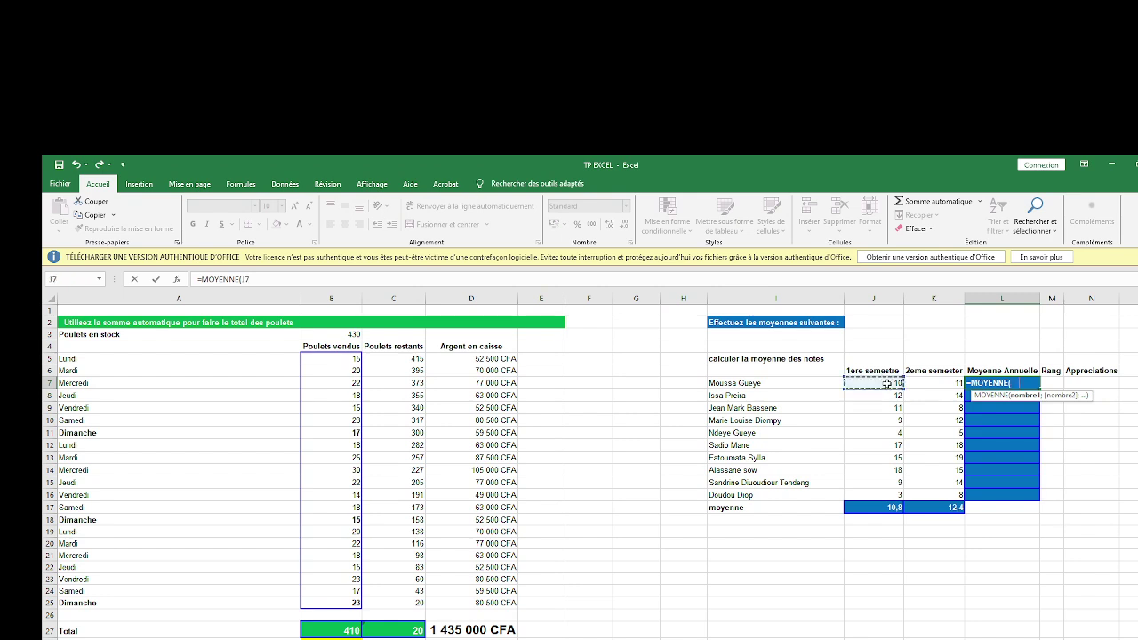
drag(894, 384, 910, 384)
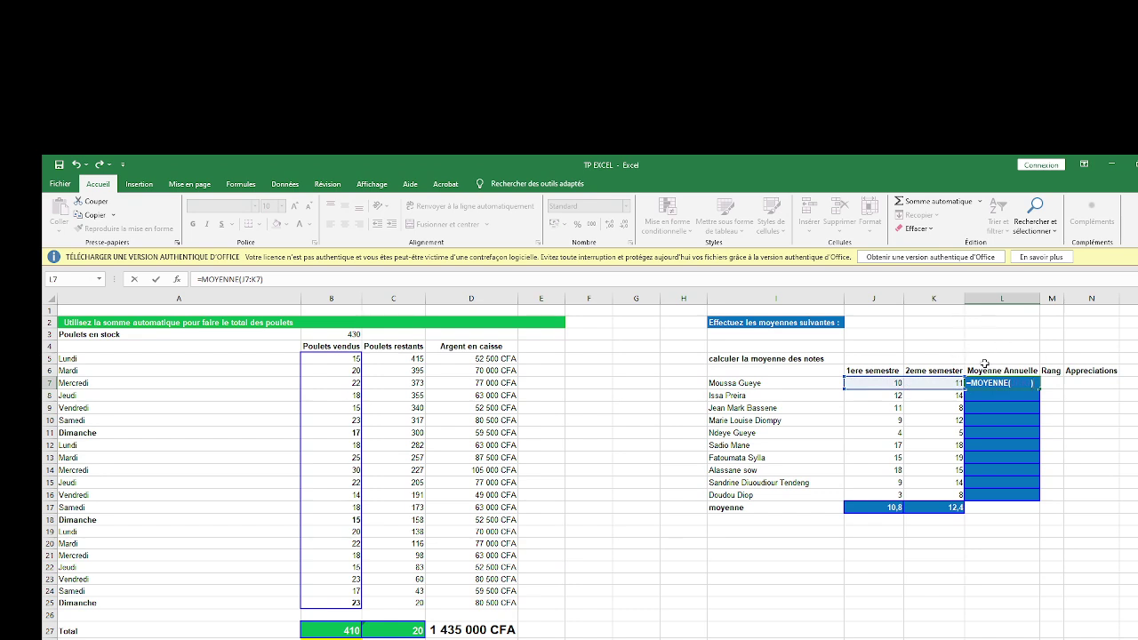
key(Return)
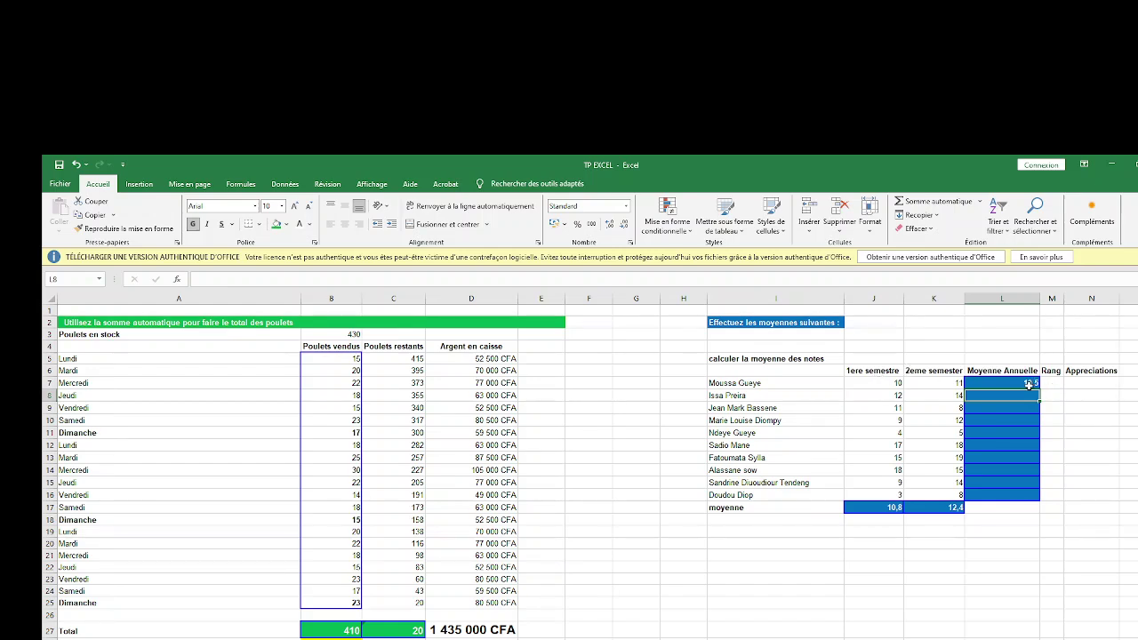
Step: Fill the annual average formula down to L16 for all ten students
click(1017, 384)
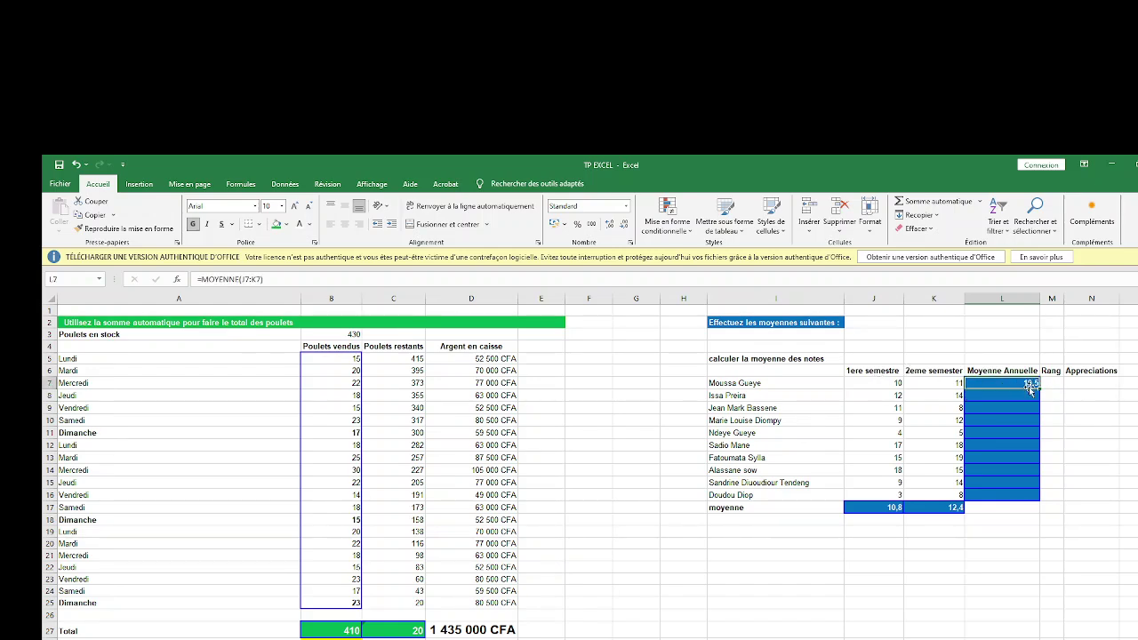
drag(1039, 384, 1039, 383)
drag(1038, 384, 1042, 500)
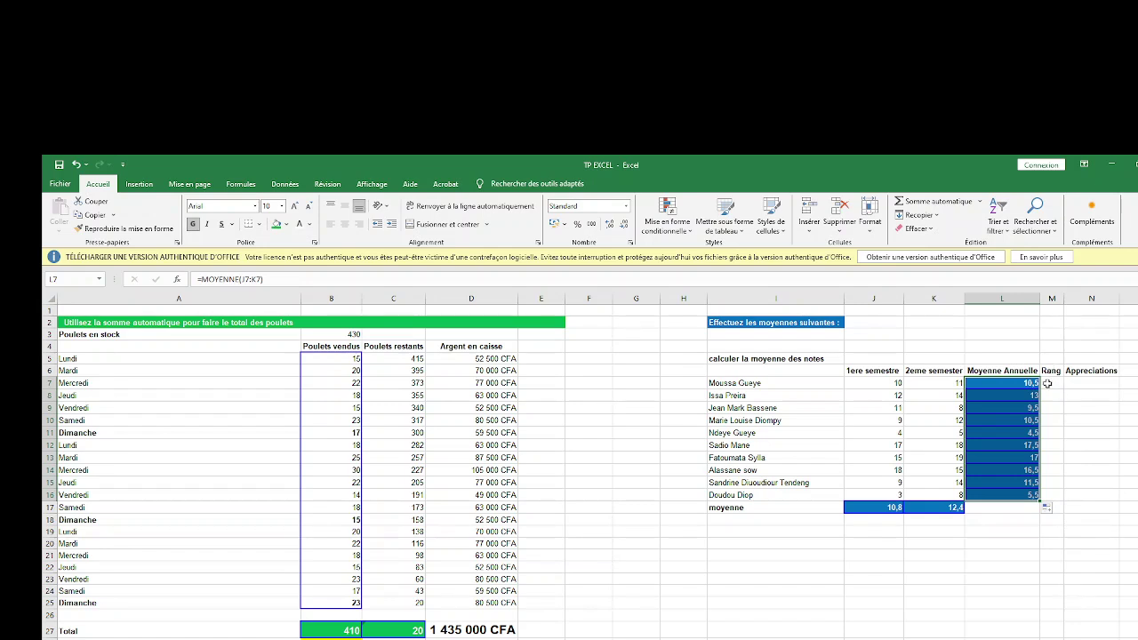
Step: Start a RANG formula in M7 using L7 as the value to rank
double_click(1048, 382)
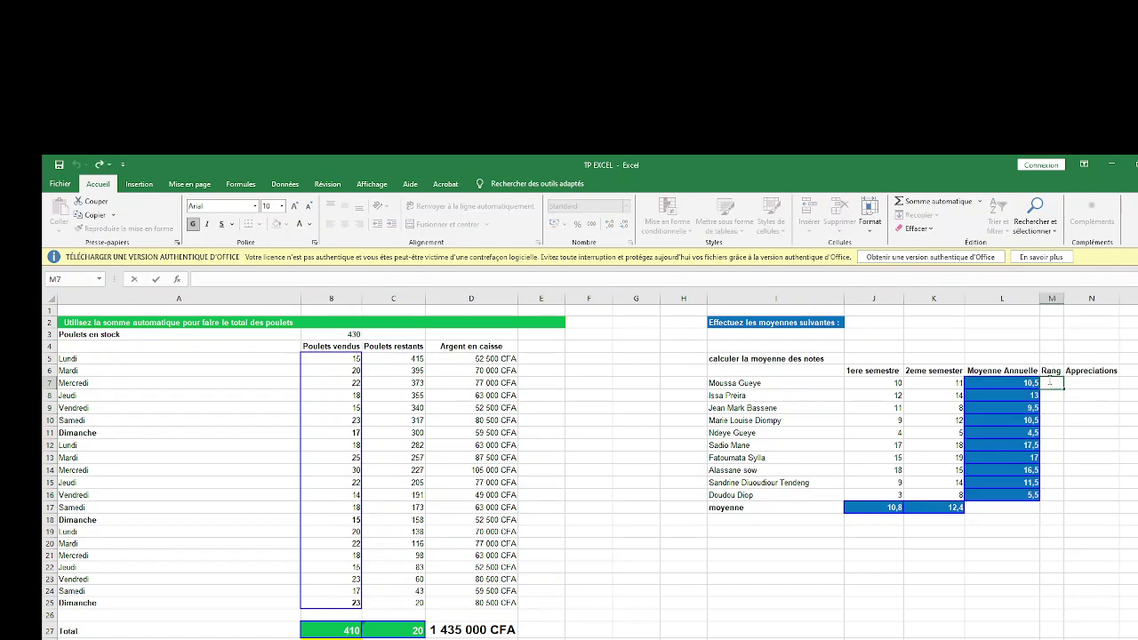
text(=)
text(=)
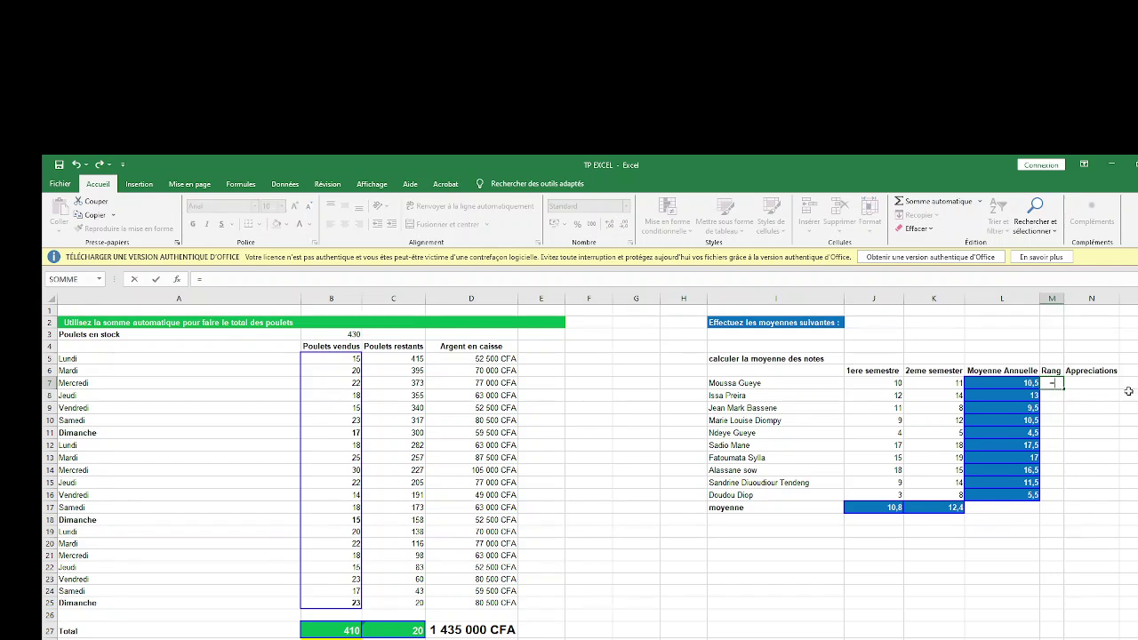
text(rang)
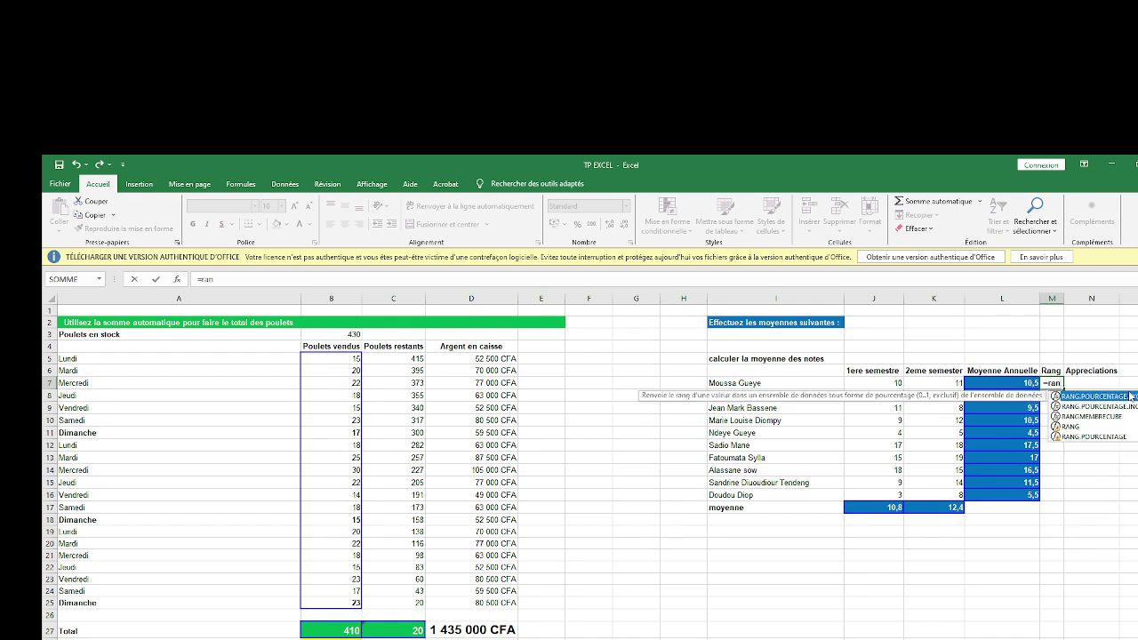
click(1083, 429)
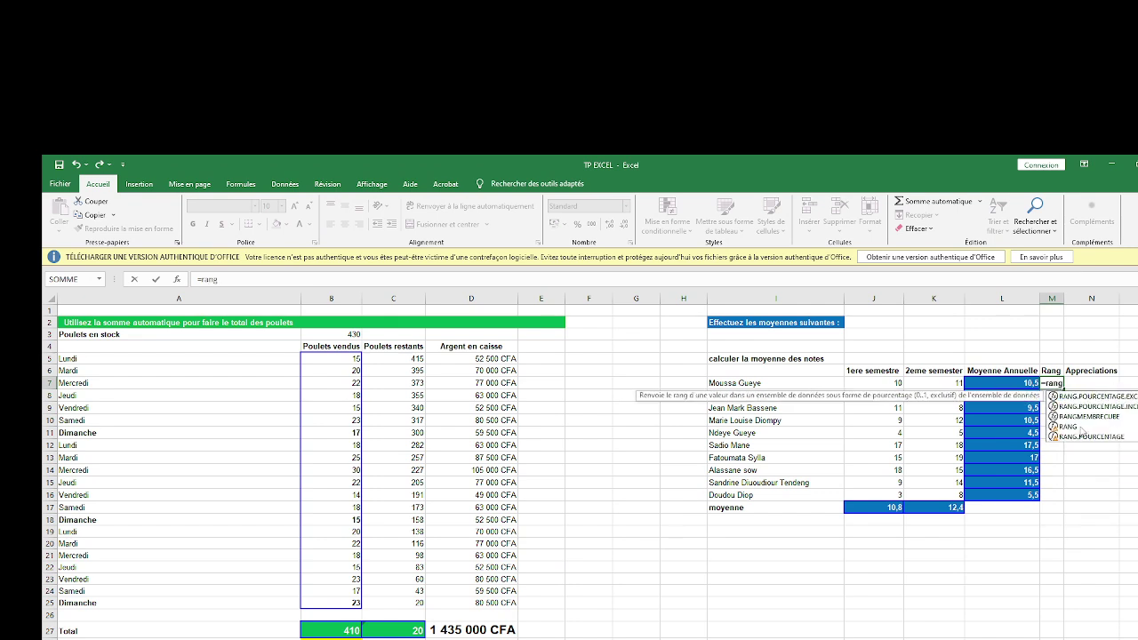
double_click(1081, 428)
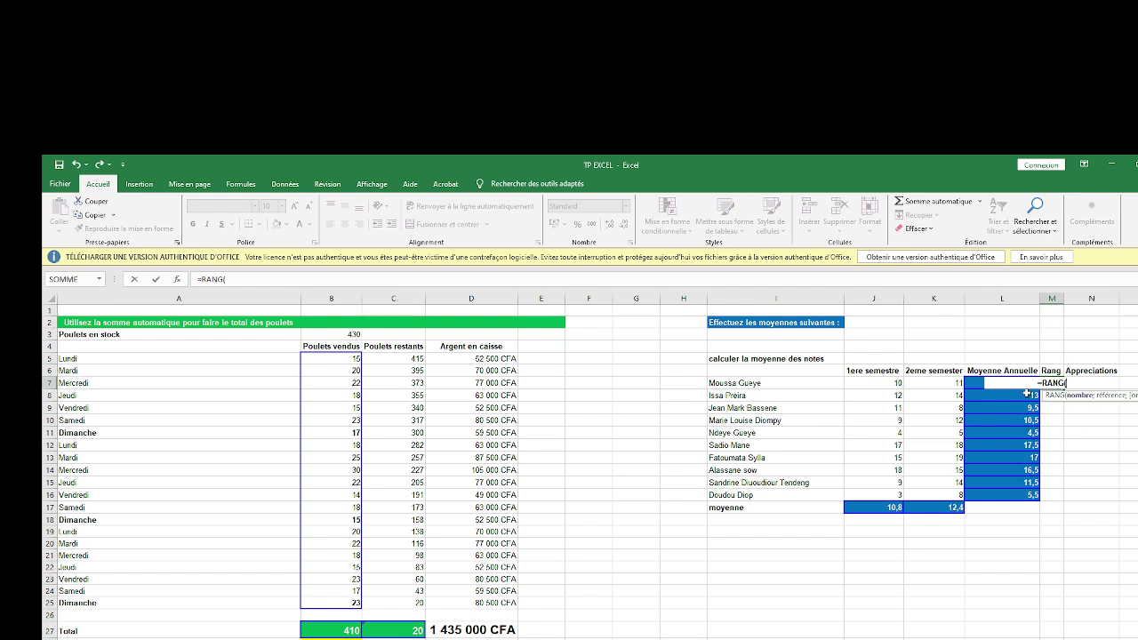
click(975, 384)
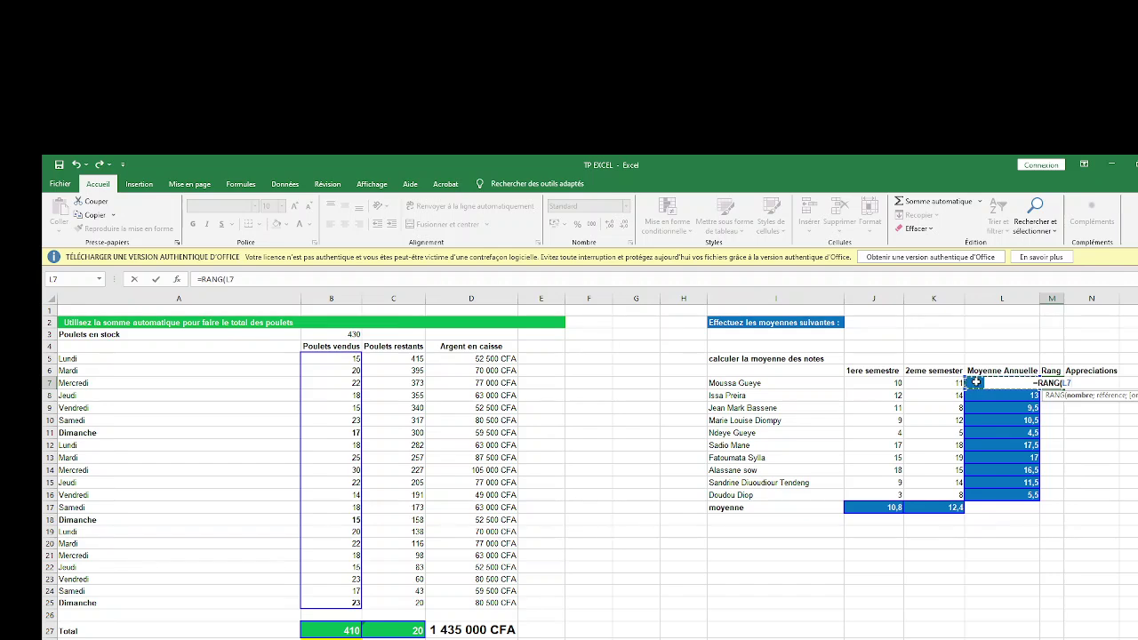
text(;)
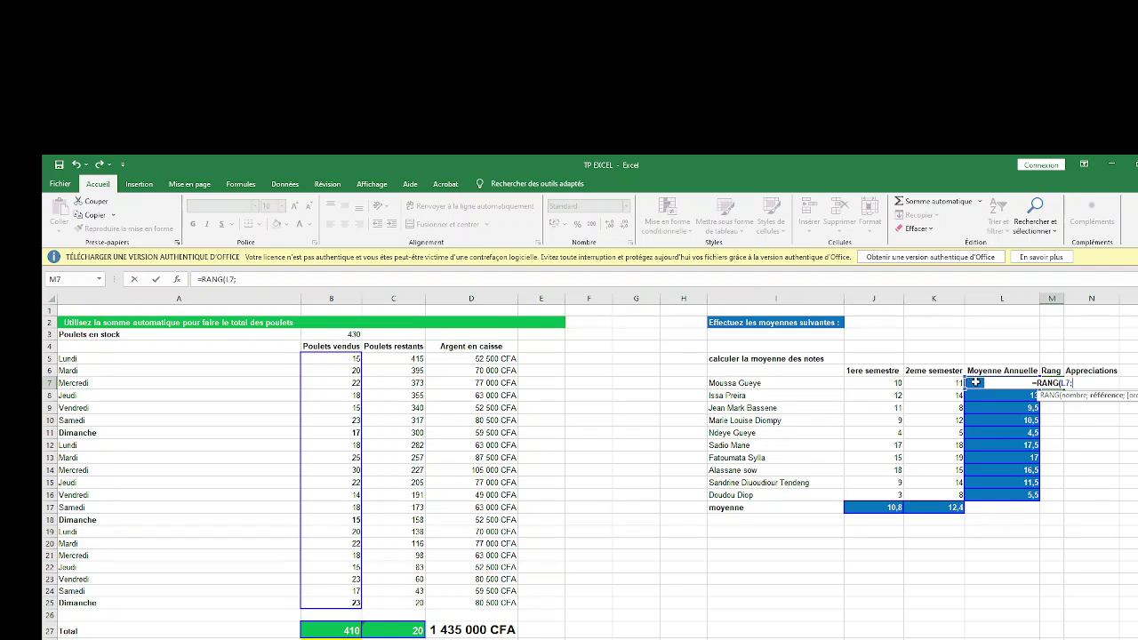
Step: Complete M7 as =RANG(L7;L7:L16), showing the first student's rank of 6
drag(976, 382, 979, 490)
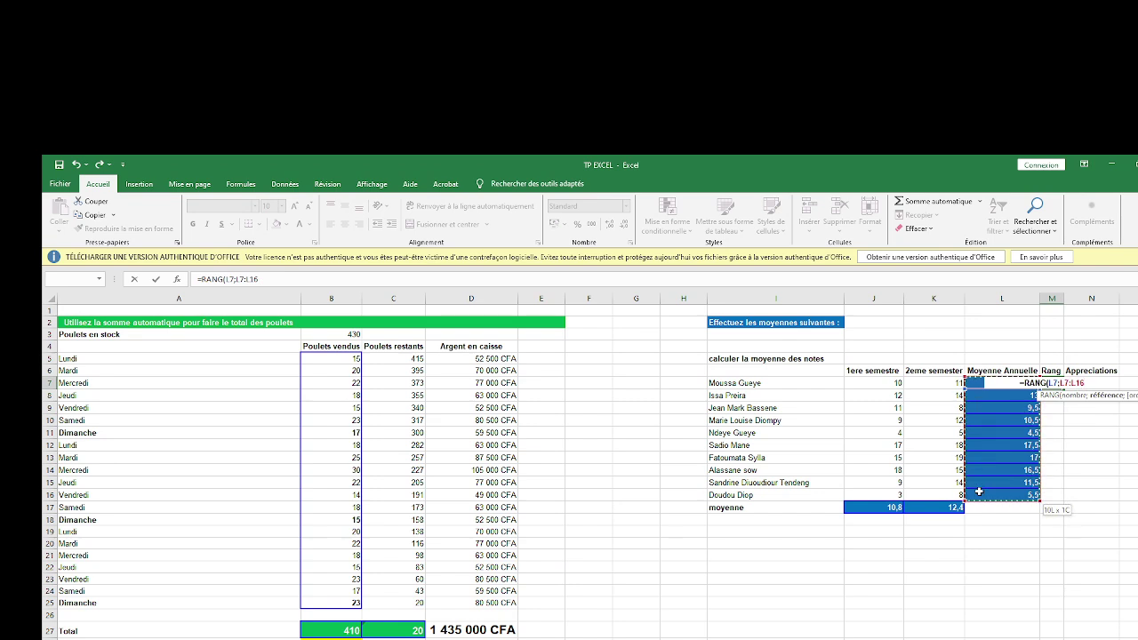
drag(979, 490, 979, 490)
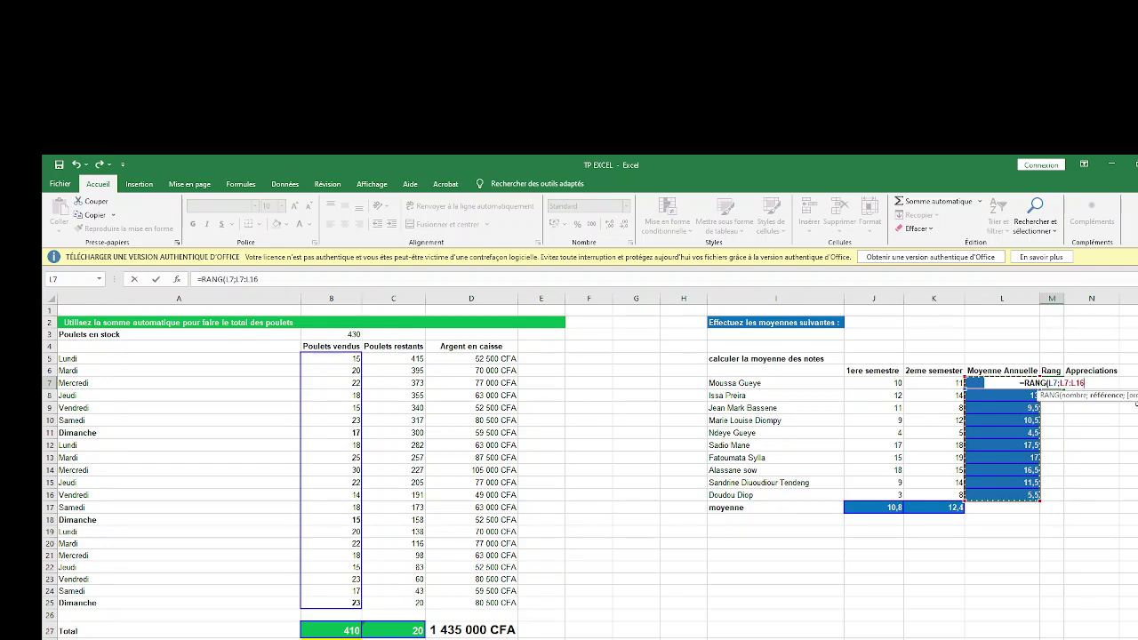
text(;)
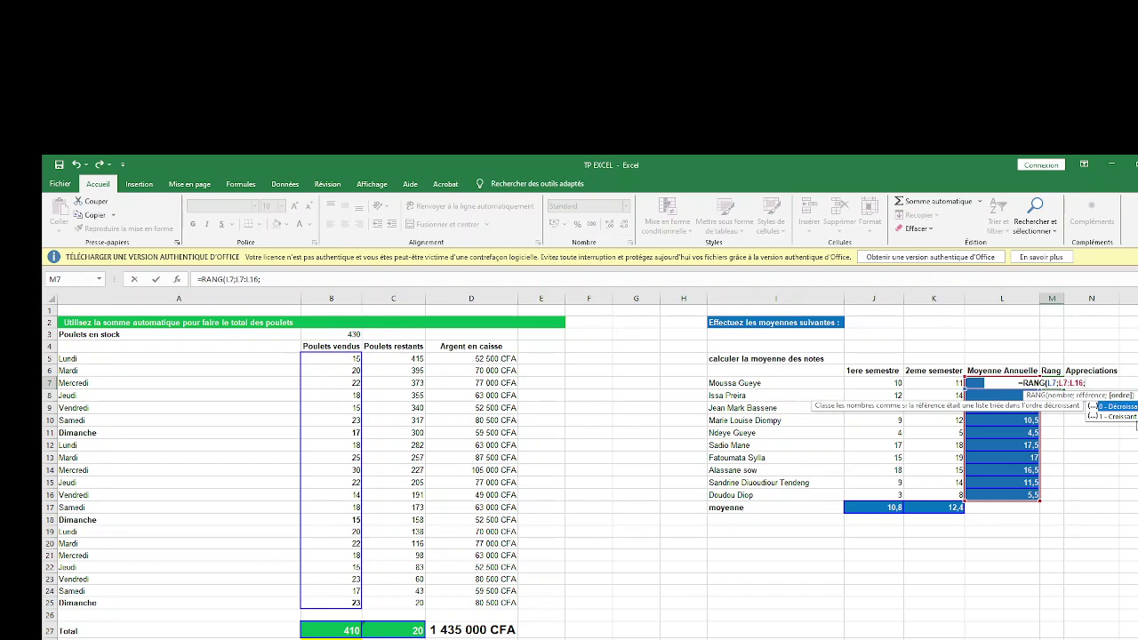
key(BackSpace)
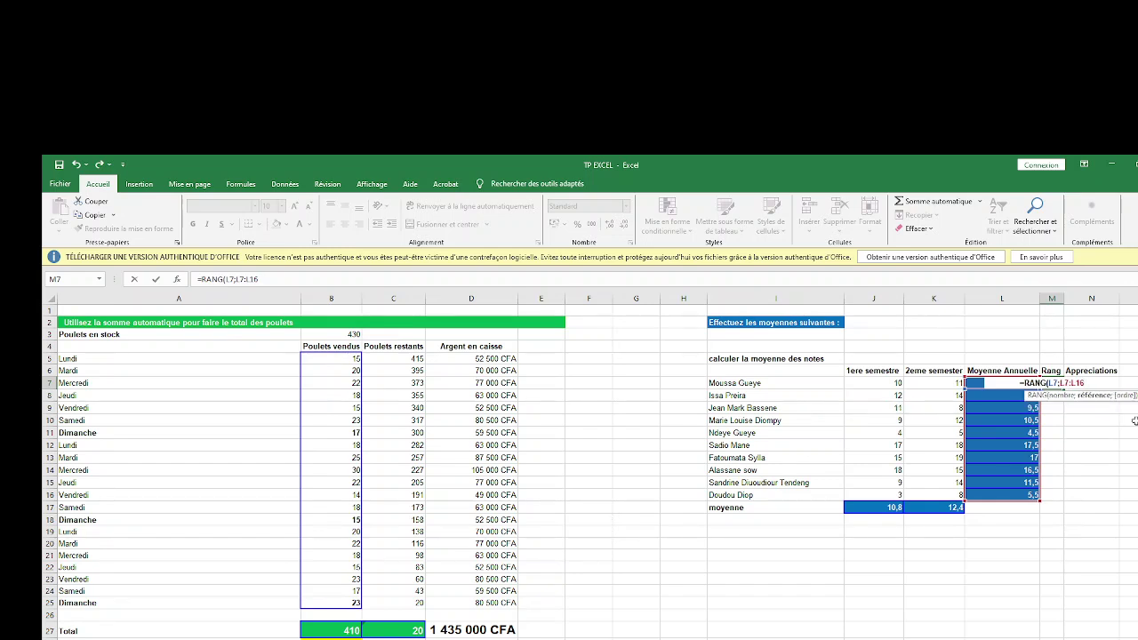
text())
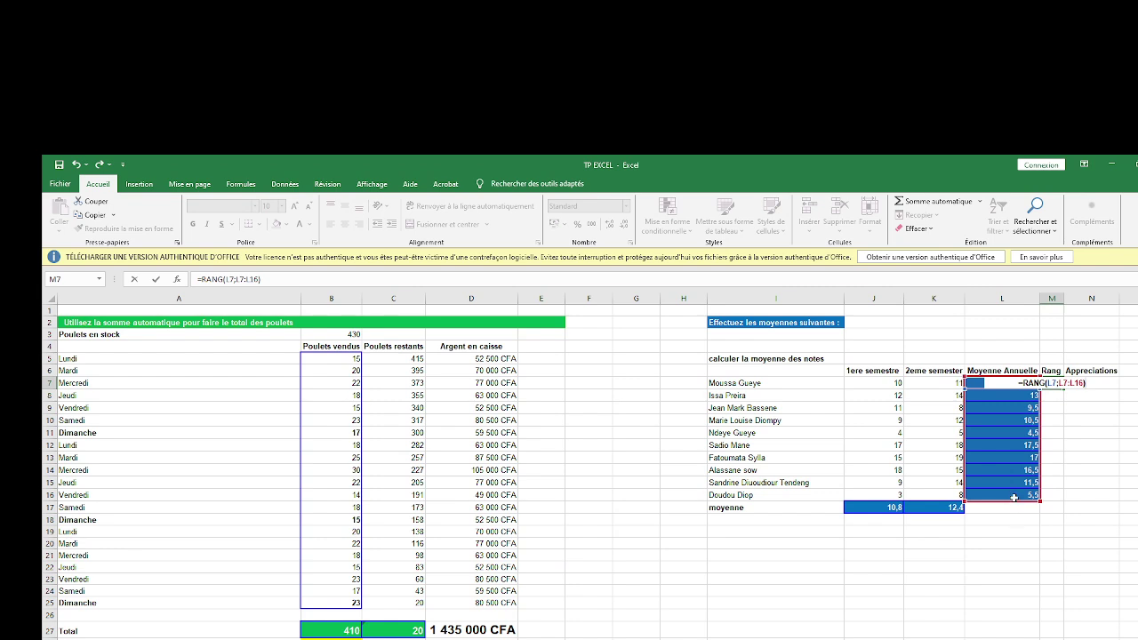
key(Return)
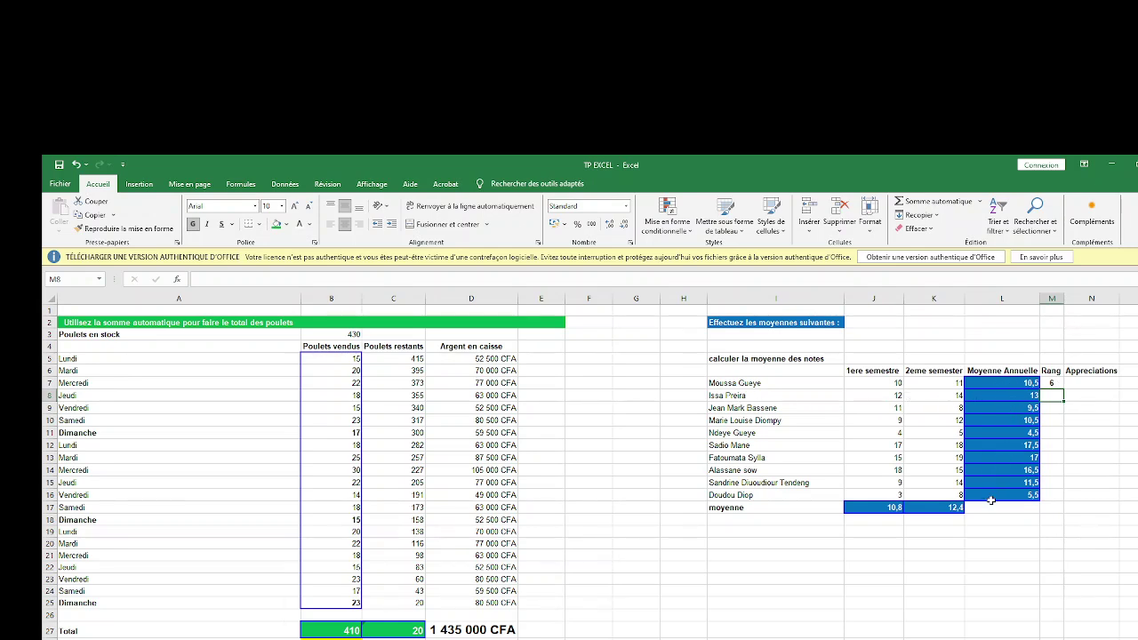
Step: Fill the rank formula down to M16, find M8's range shifted to L8:L17, and undo the fill
click(1053, 384)
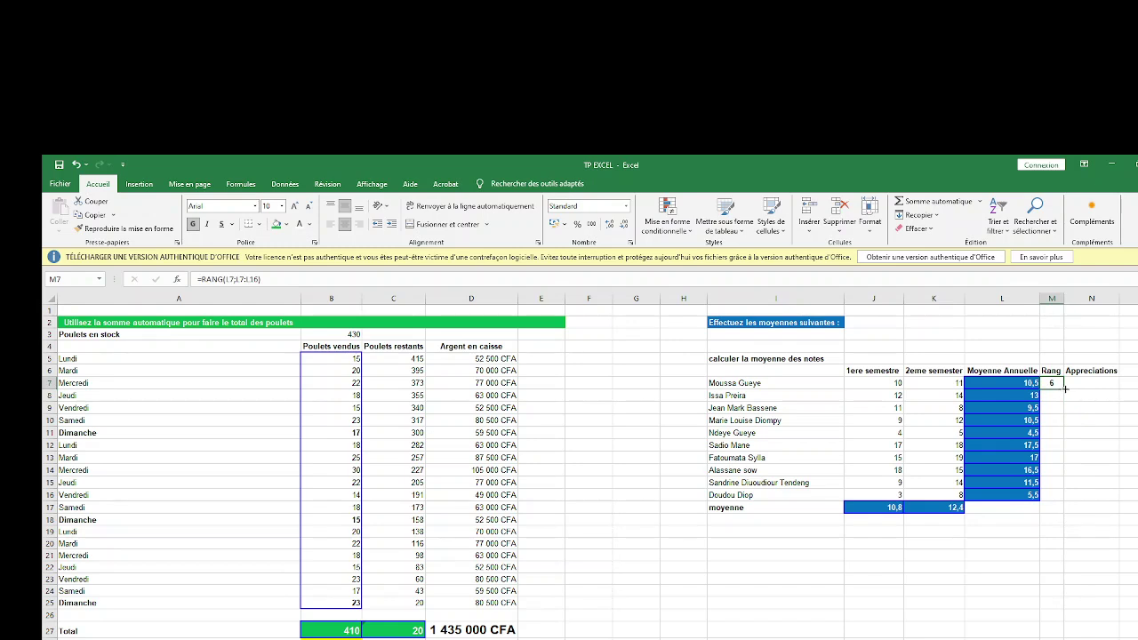
drag(1065, 394, 1061, 498)
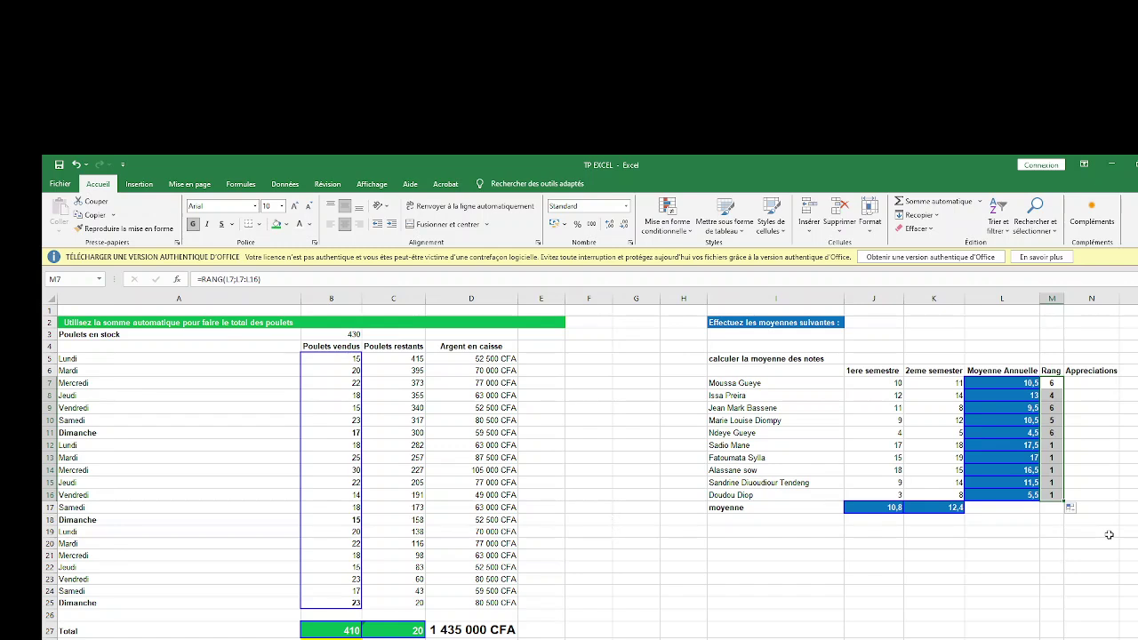
double_click(1055, 396)
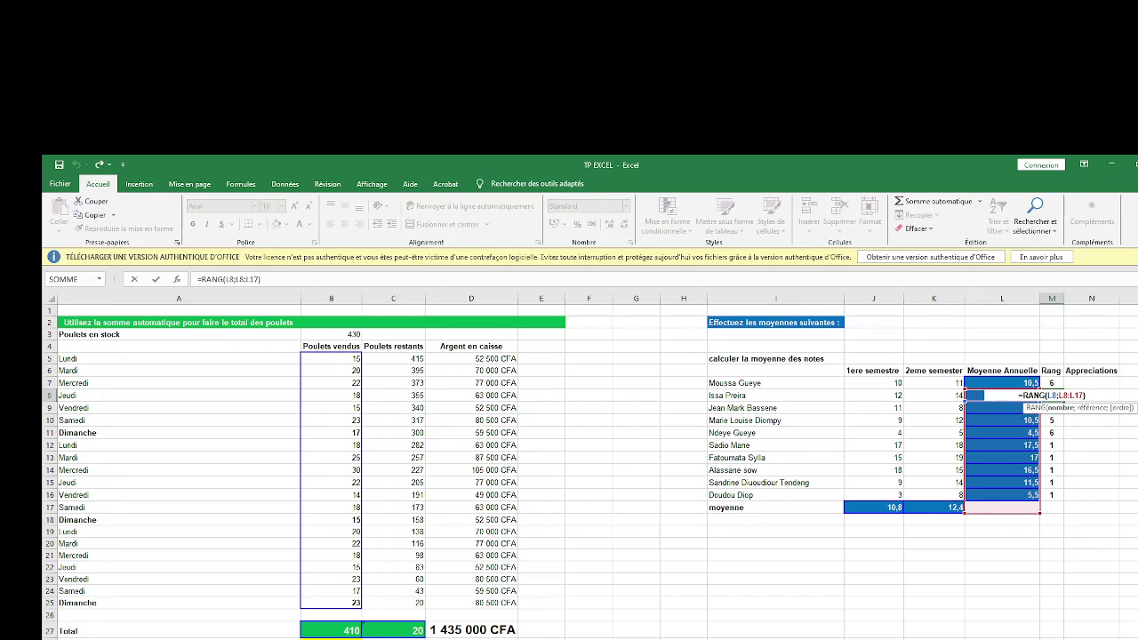
key(Return)
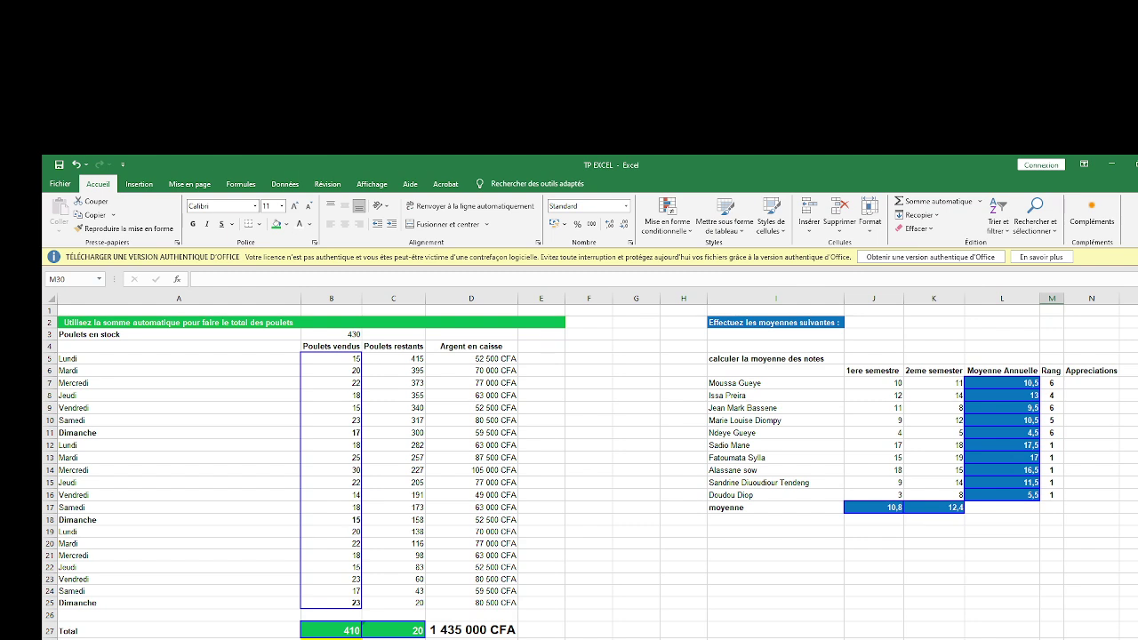
key(ctrl+z)
key(ctrl+z)
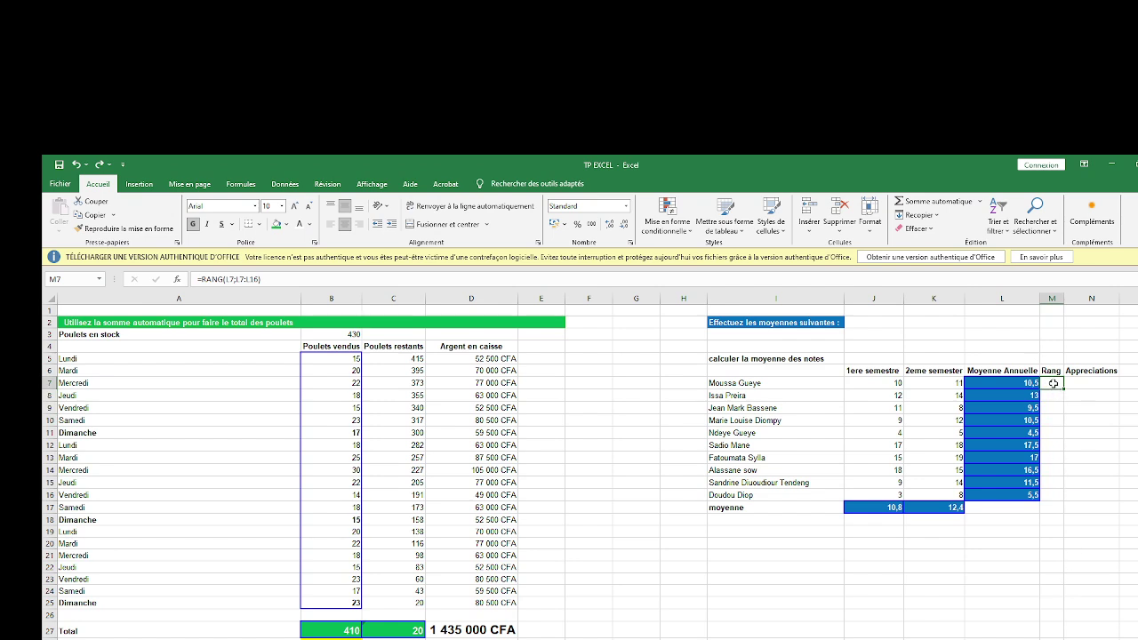
Step: Make M7's ranking range absolute, giving =RANG(L7;$L$7:$L$16)
double_click(1053, 382)
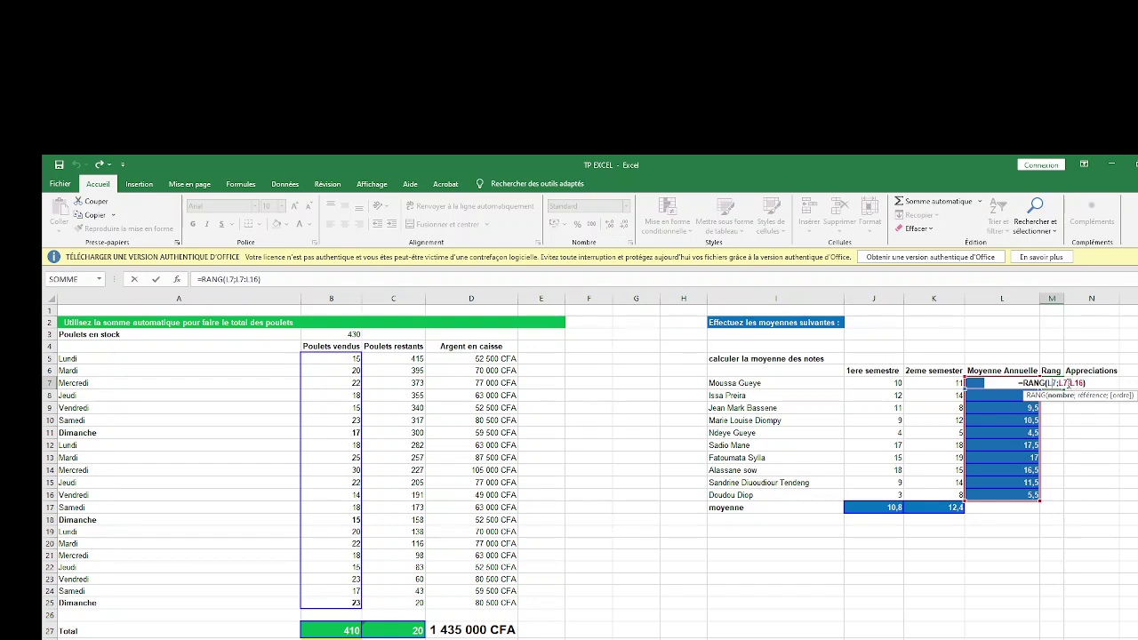
click(1064, 383)
key(F4)
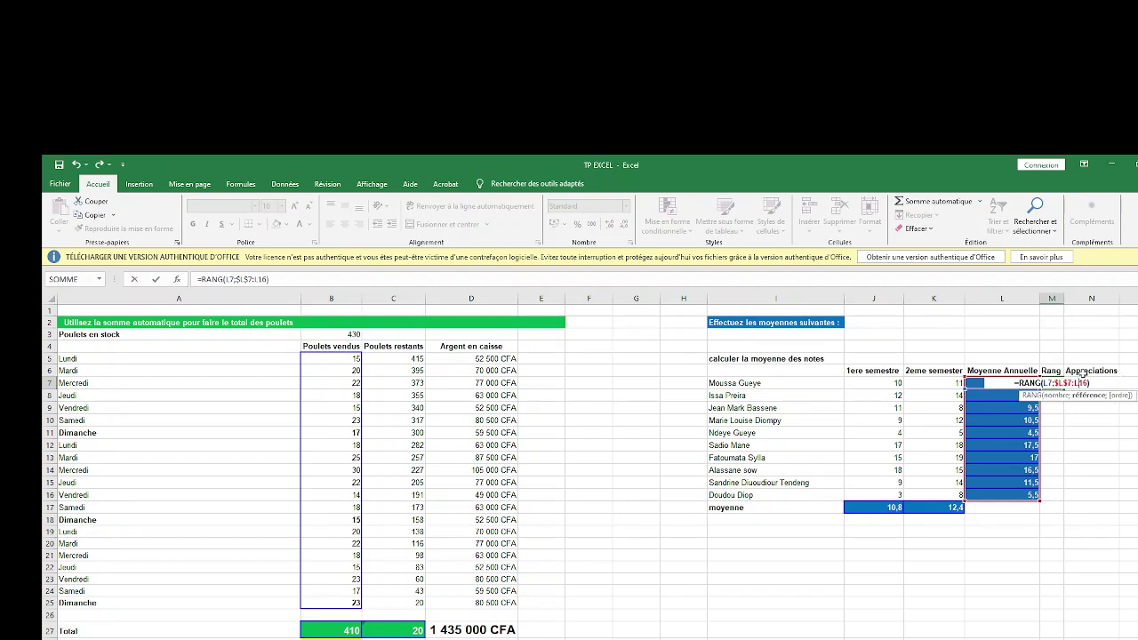
key(F4)
text(;)
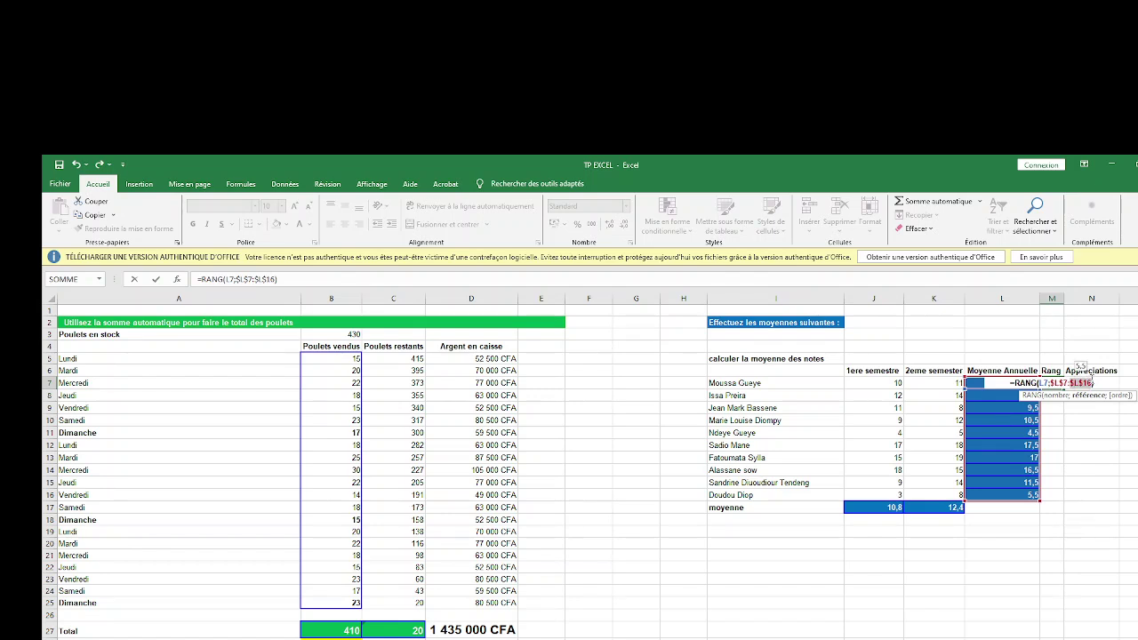
key(BackSpace)
text())
key(Return)
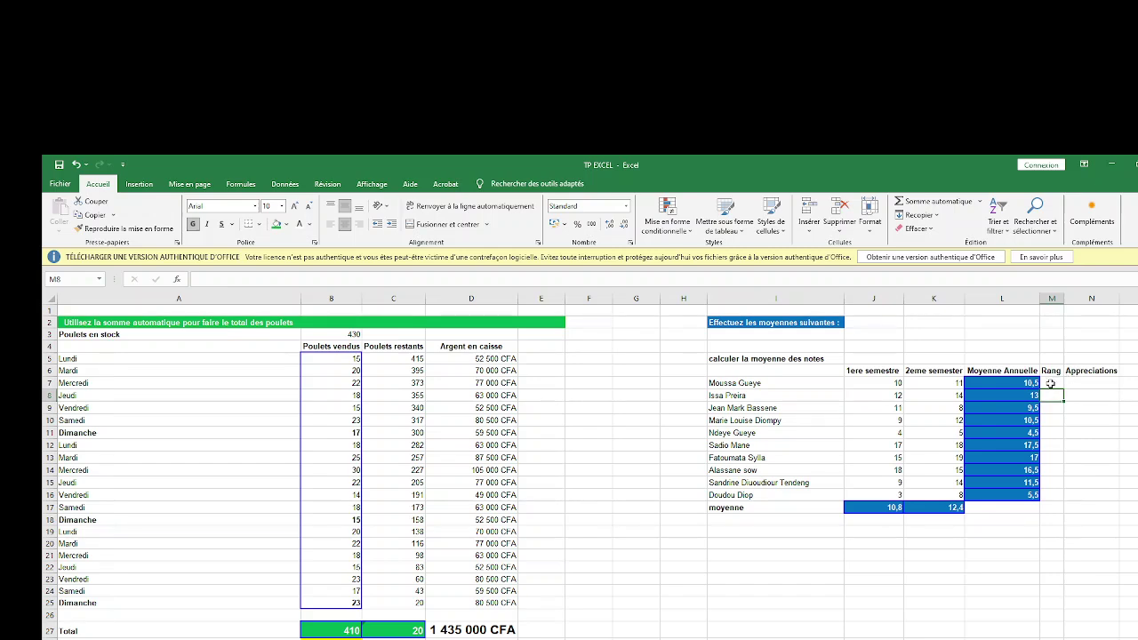
Step: Fill the corrected rank formula from M7 down to M16 to rank all ten students
click(1059, 384)
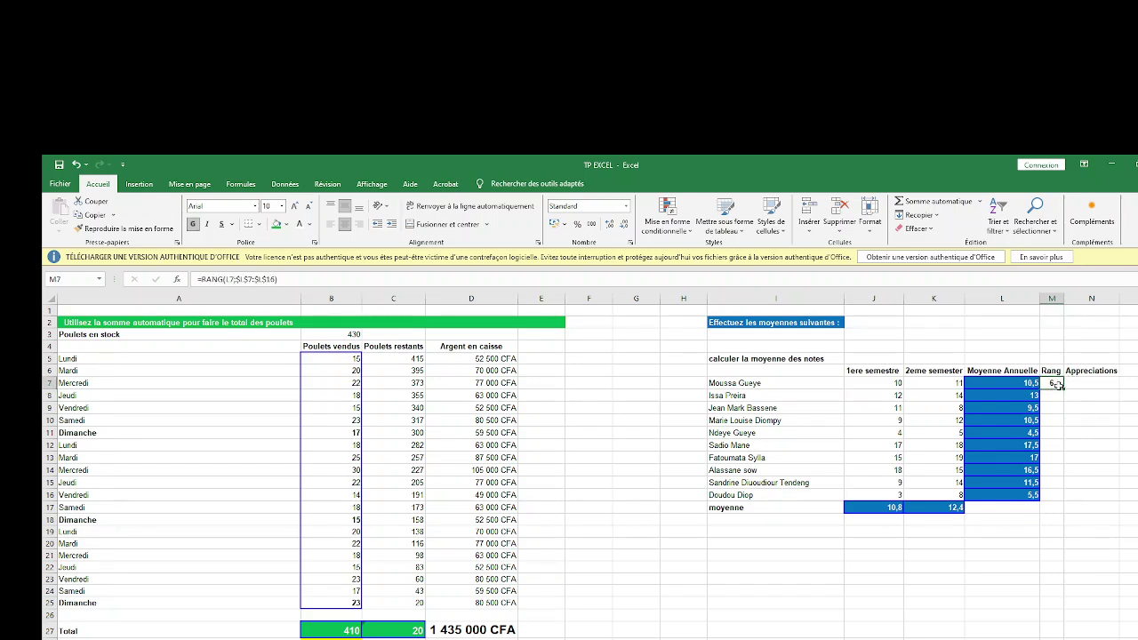
drag(1063, 388, 1063, 472)
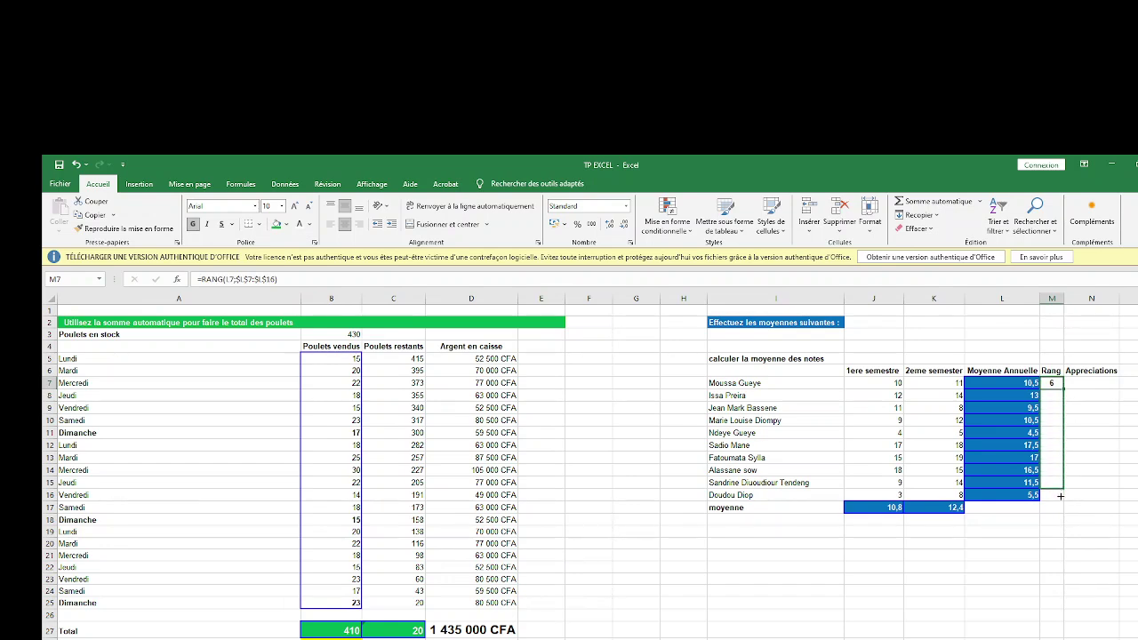
drag(1063, 472, 1060, 497)
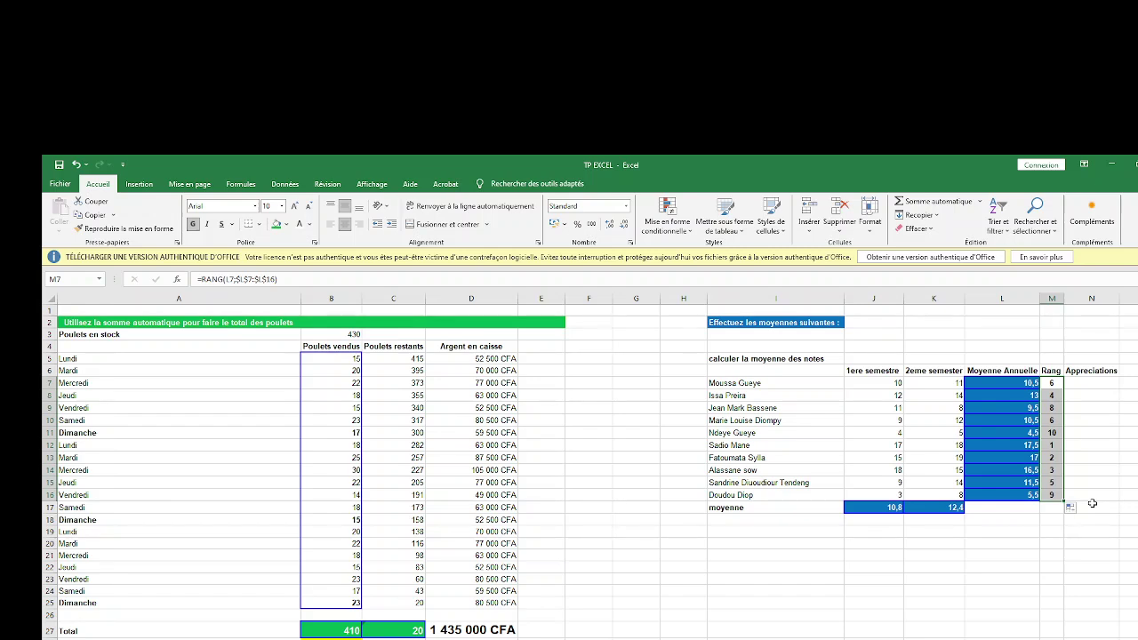
Step: Select the fifth student's row I11:L11, then clear the selection
click(724, 432)
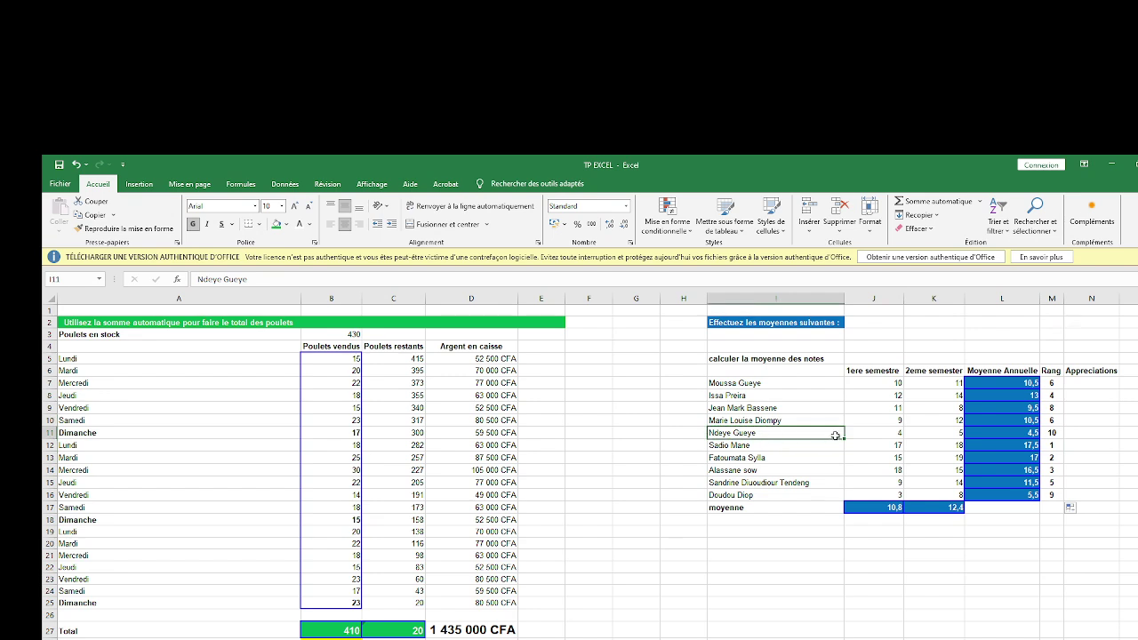
drag(836, 435, 985, 432)
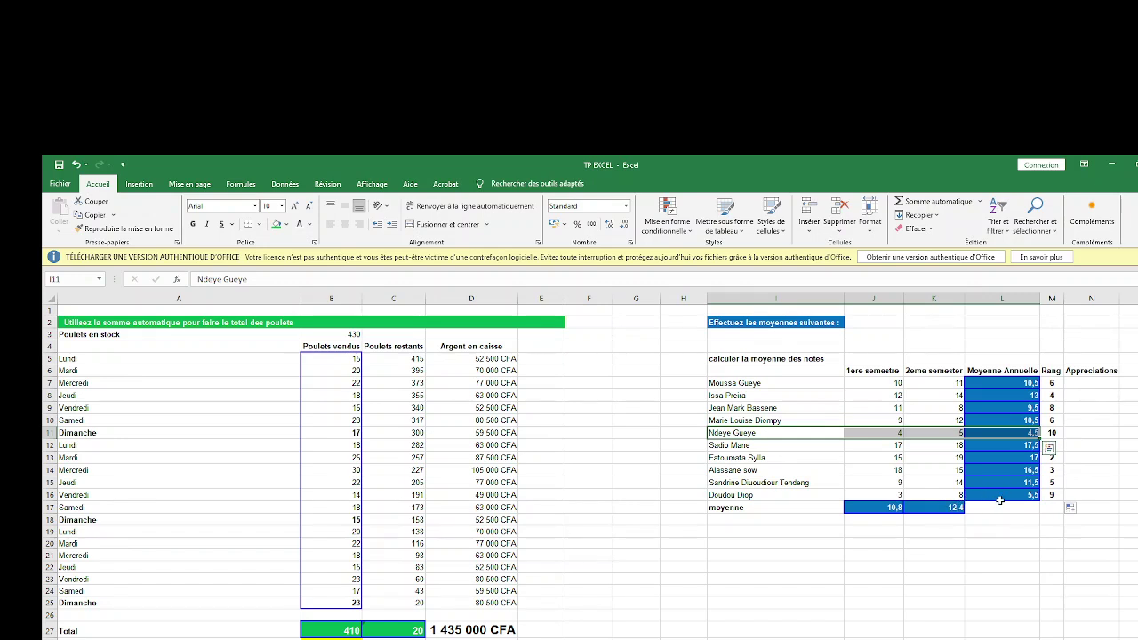
click(1120, 448)
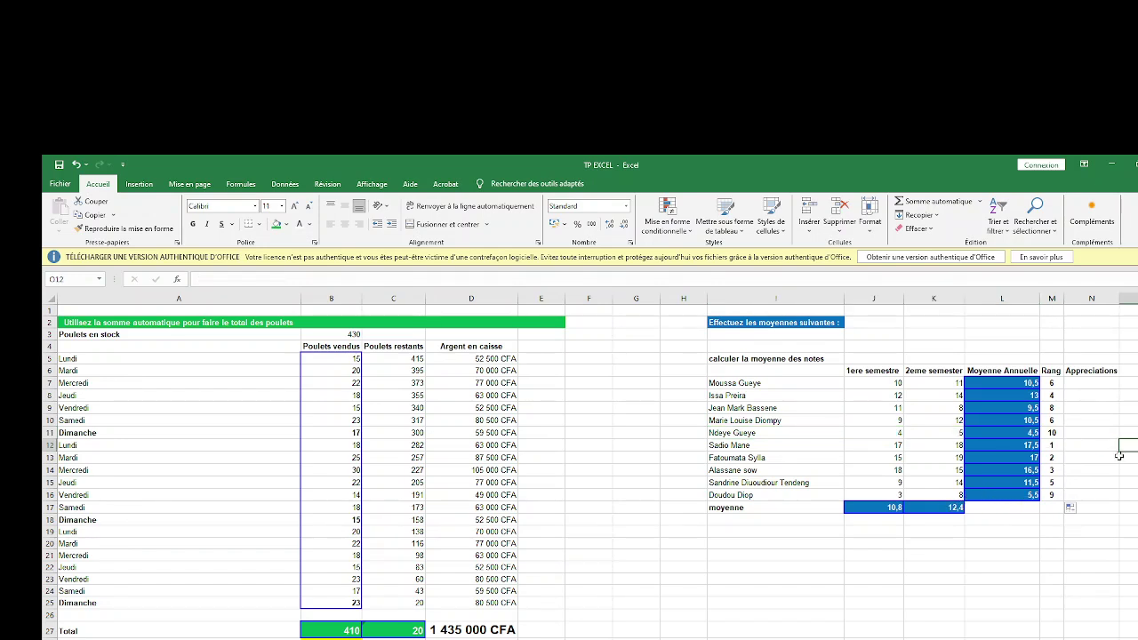
click(730, 445)
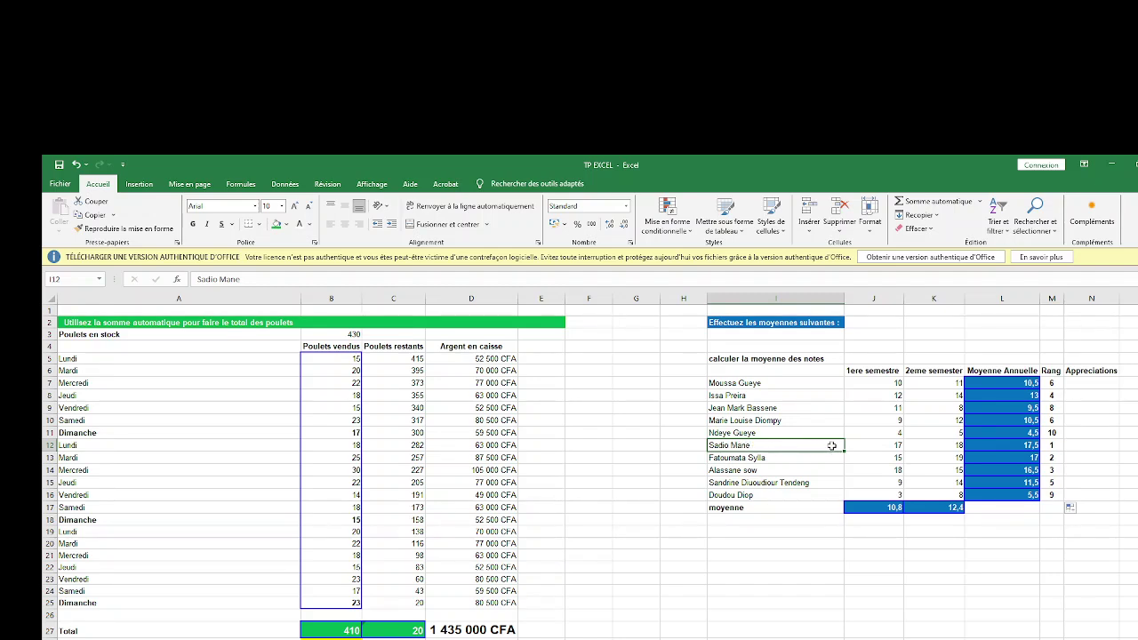
drag(730, 445, 994, 450)
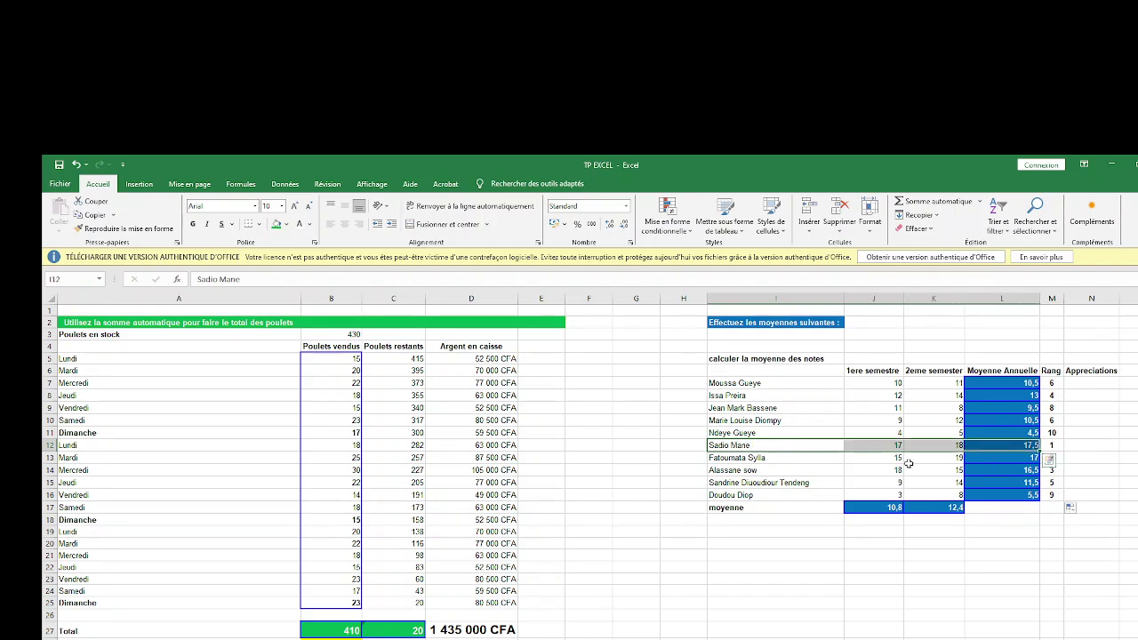
text(2)
drag(737, 458, 997, 456)
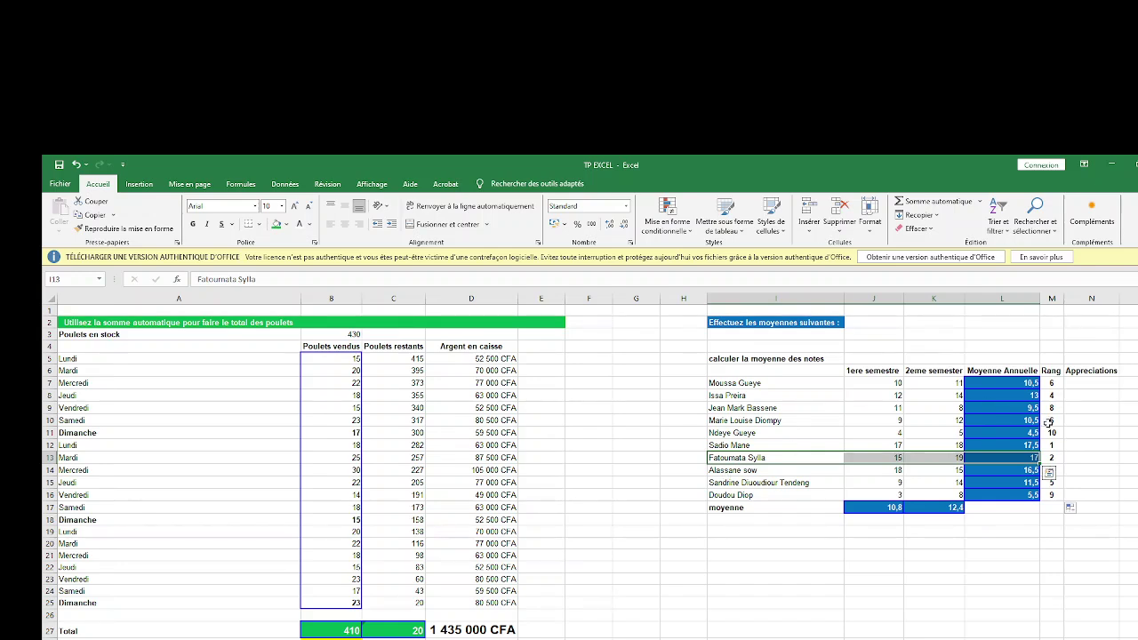
mouse_move(1049, 422)
mouse_down()
mouse_move(802, 428)
mouse_move(790, 418)
mouse_up()
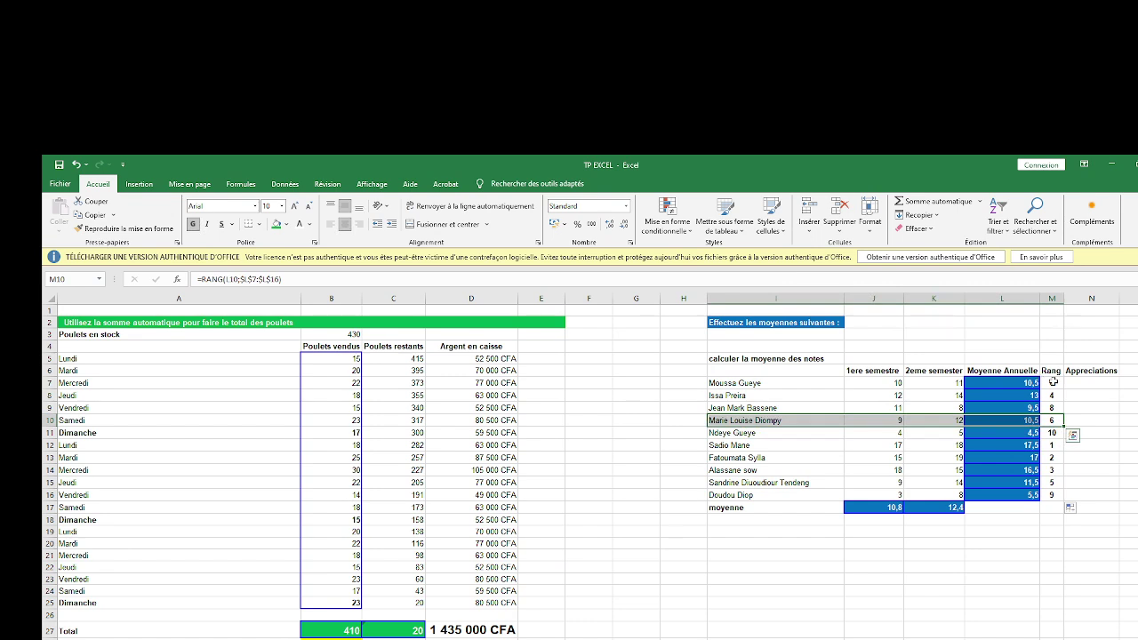
drag(1053, 382, 800, 384)
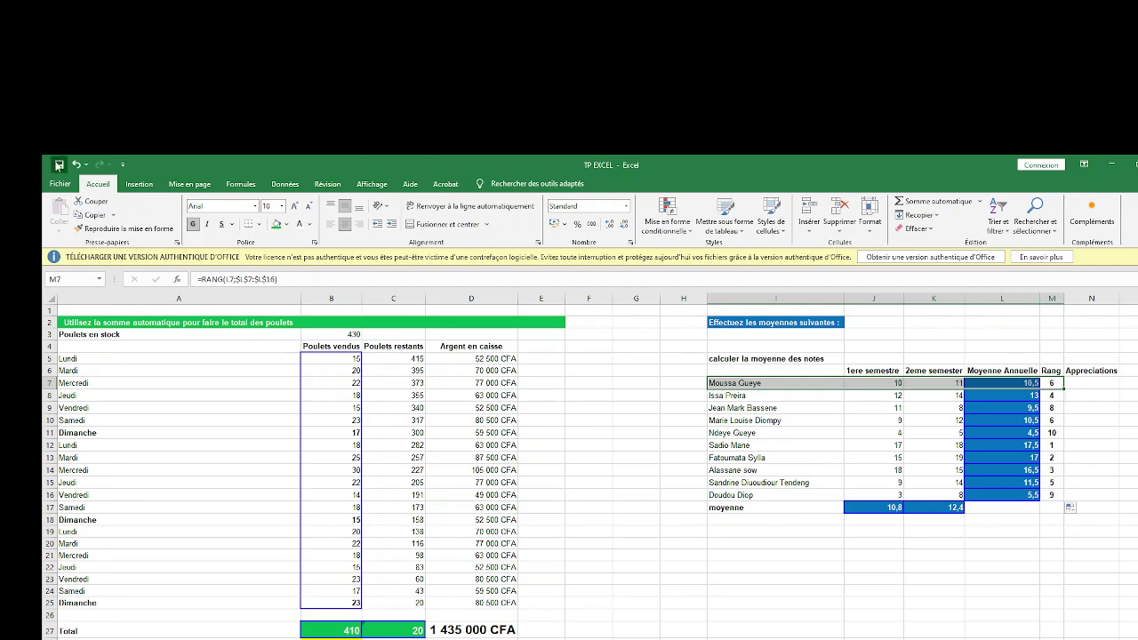
click(59, 165)
Step: In N7, begin the SI formula testing L7>=10 with "Passe en classe Suprieure" and Redoub
click(1083, 383)
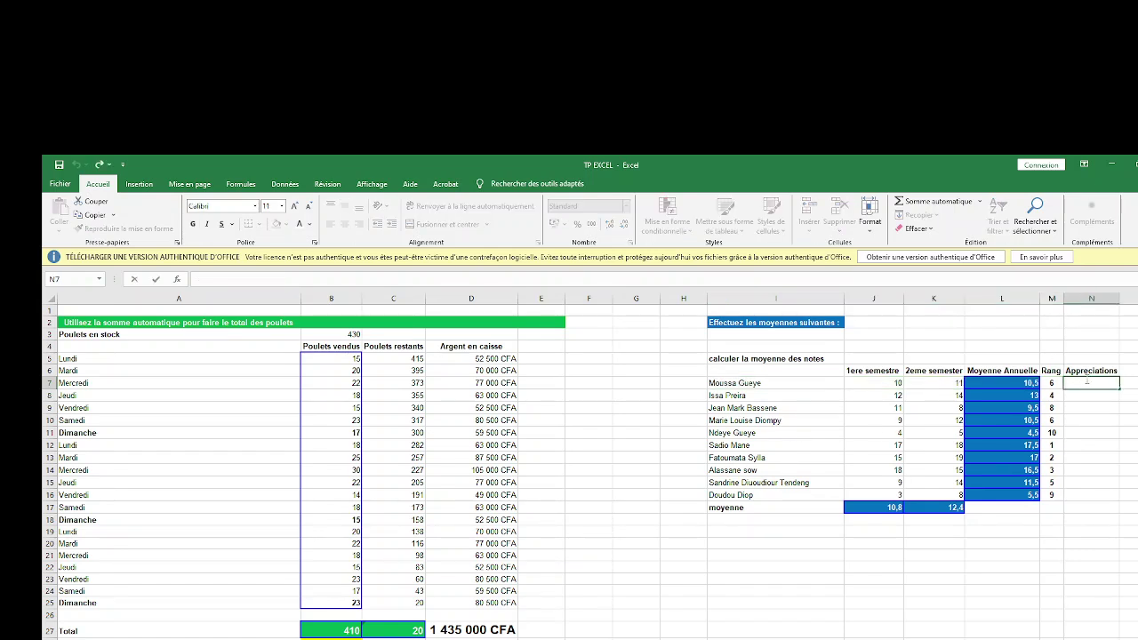
text(=)
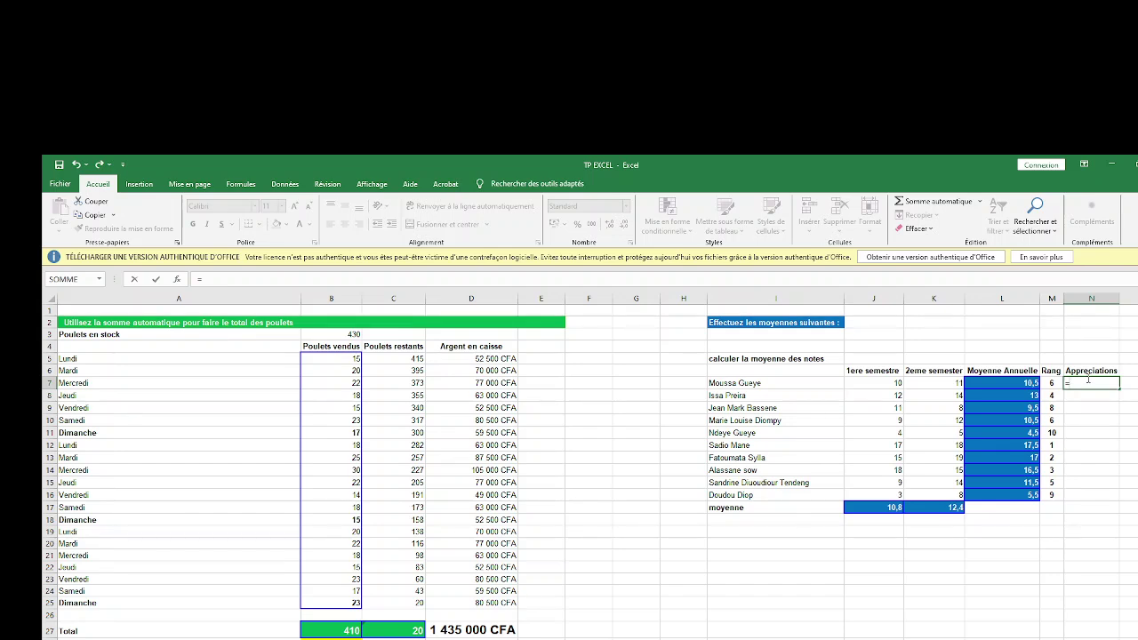
text(s)
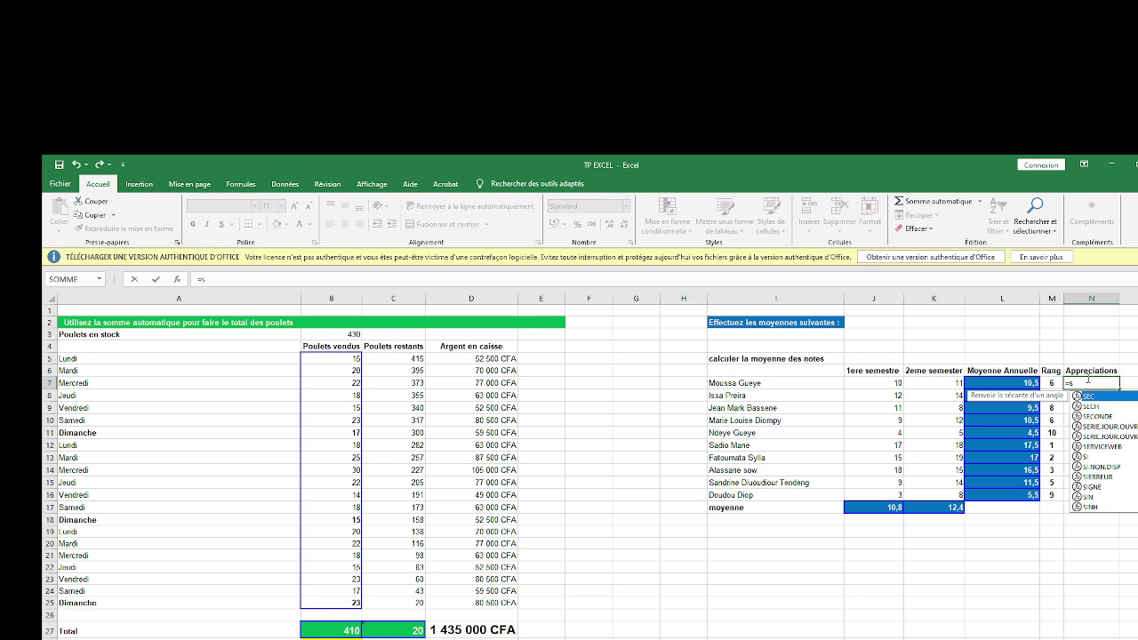
text(i)
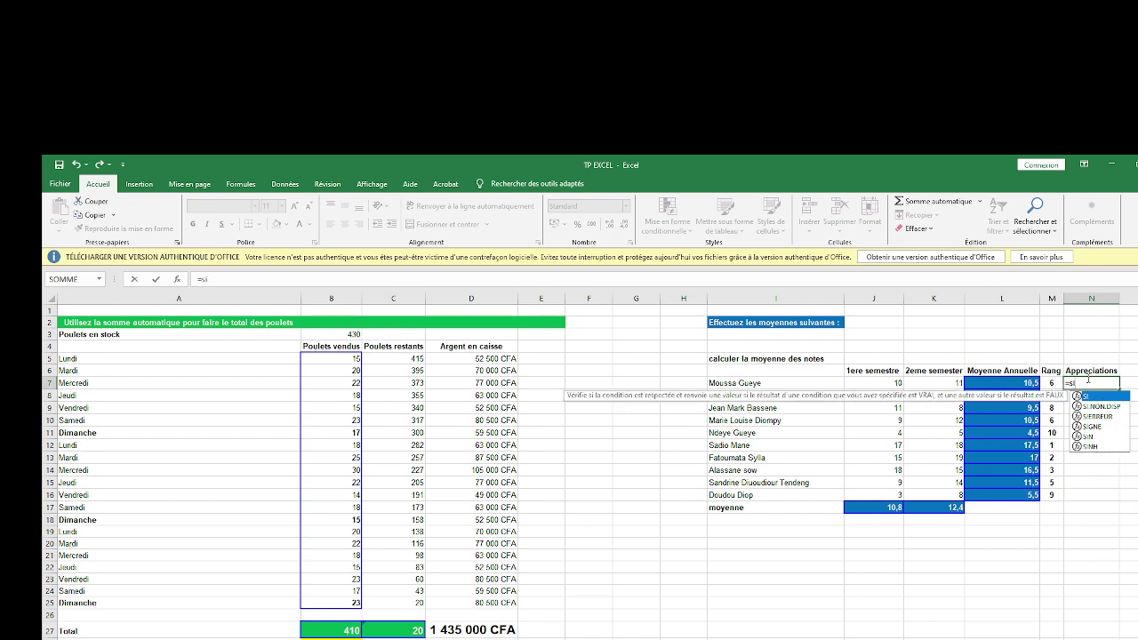
double_click(1090, 397)
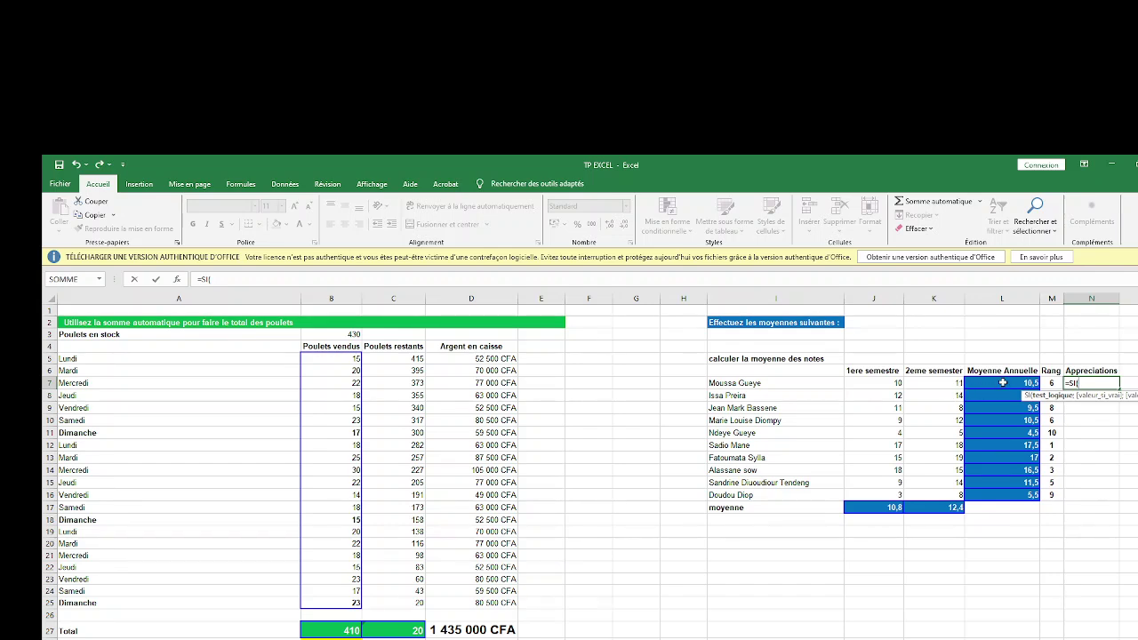
click(1003, 383)
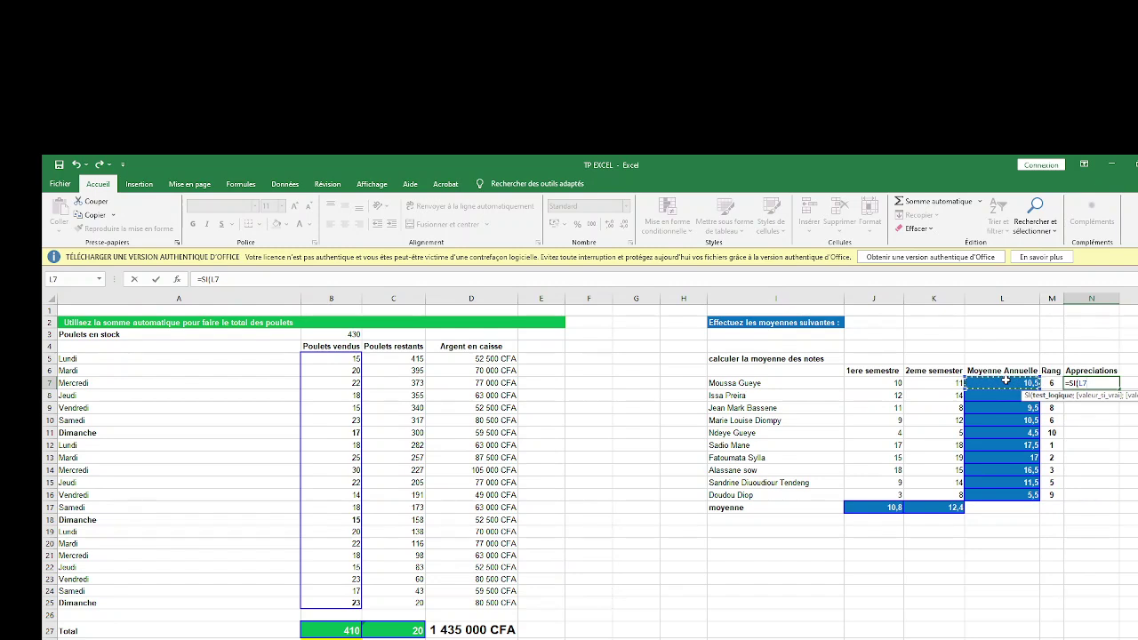
text(>=)
text(1)
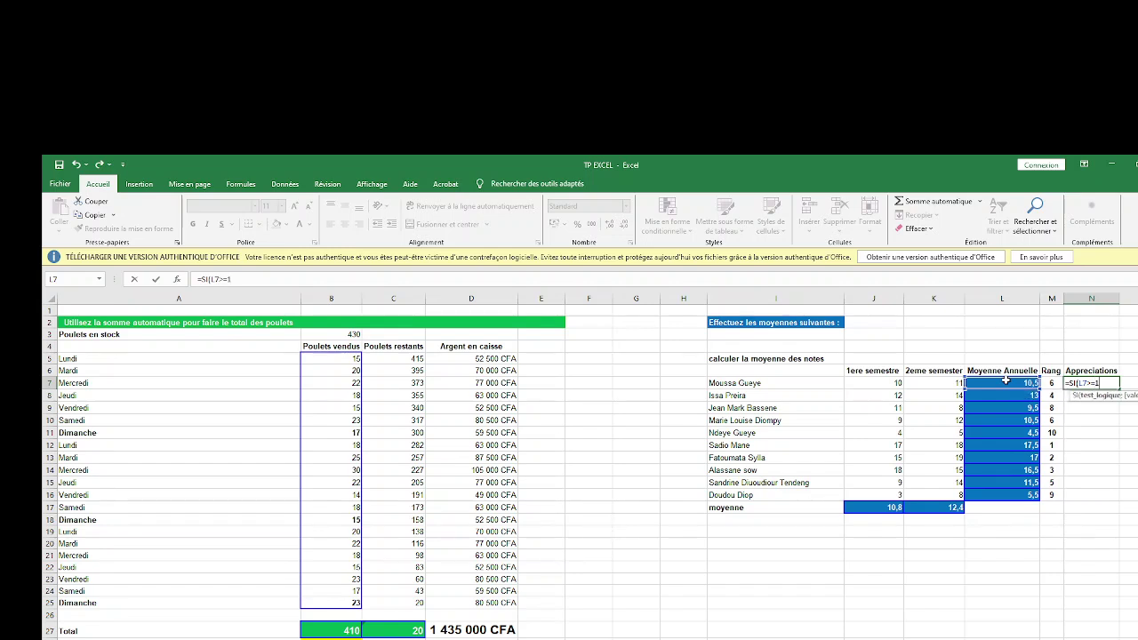
text(0)
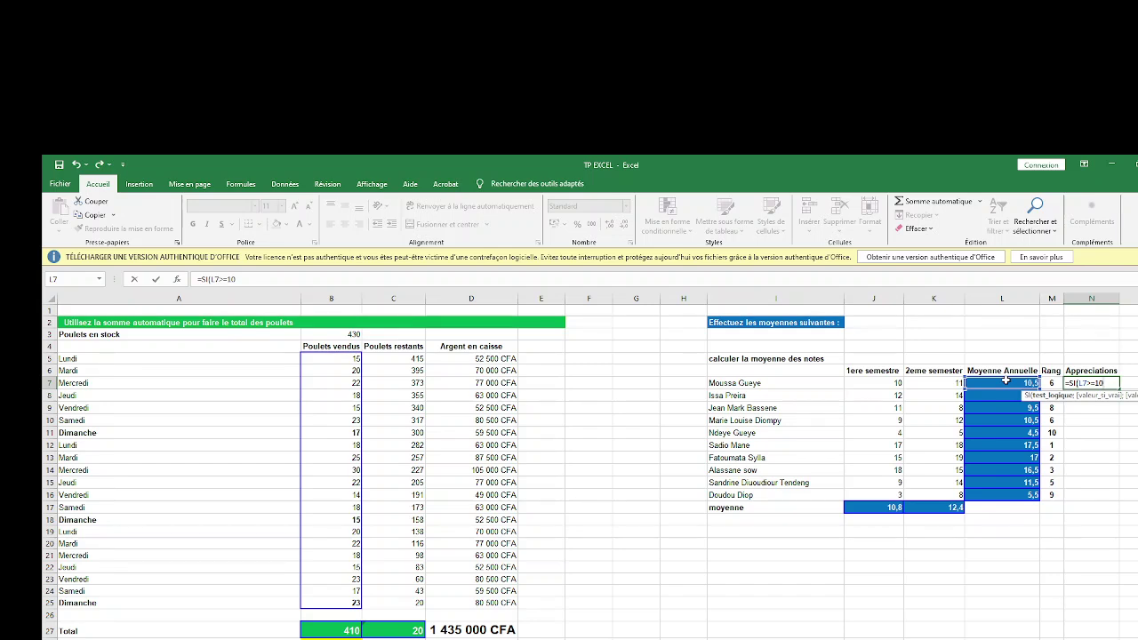
text(;)
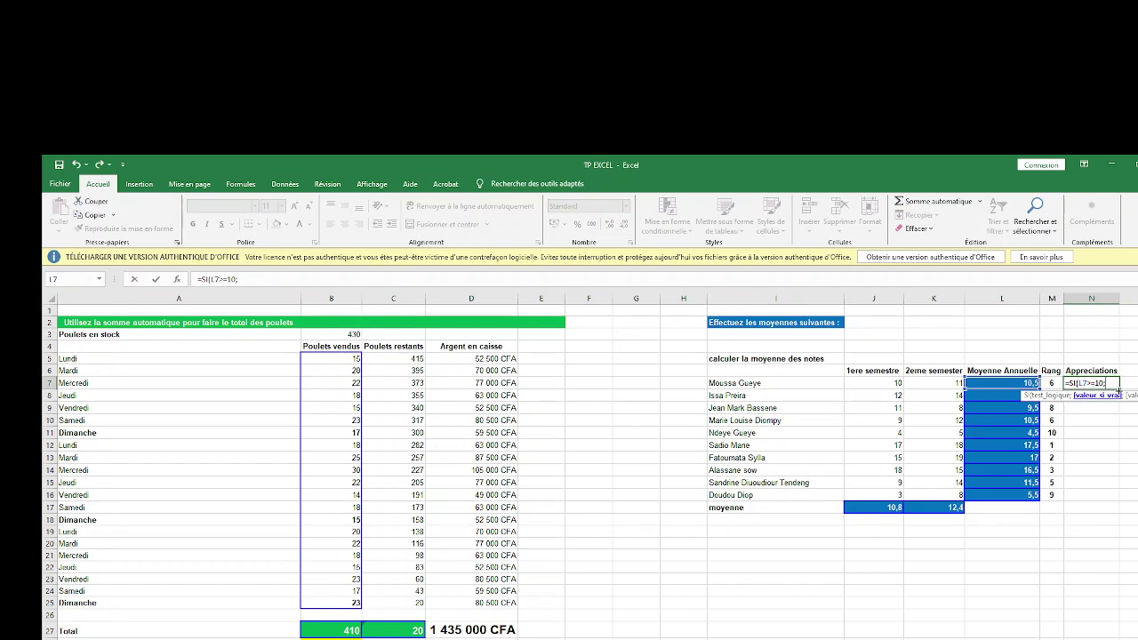
text(")
text(Pa)
text(sse en)
text( classe)
text( S)
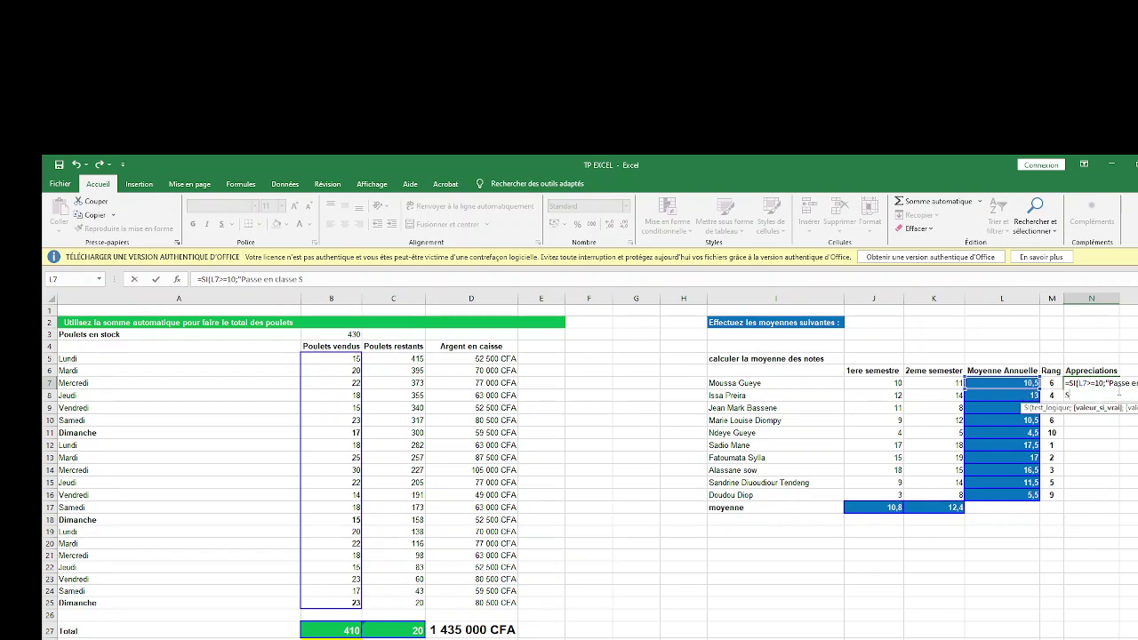
text(up)
text(rieu)
text(r)
text(e")
text(;)
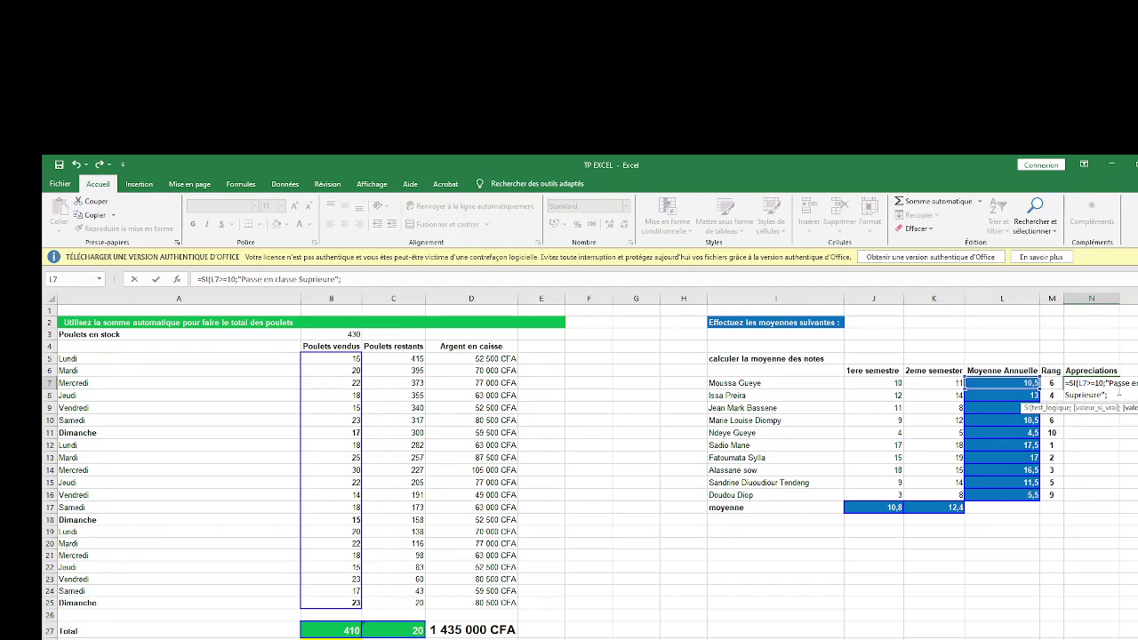
text( R)
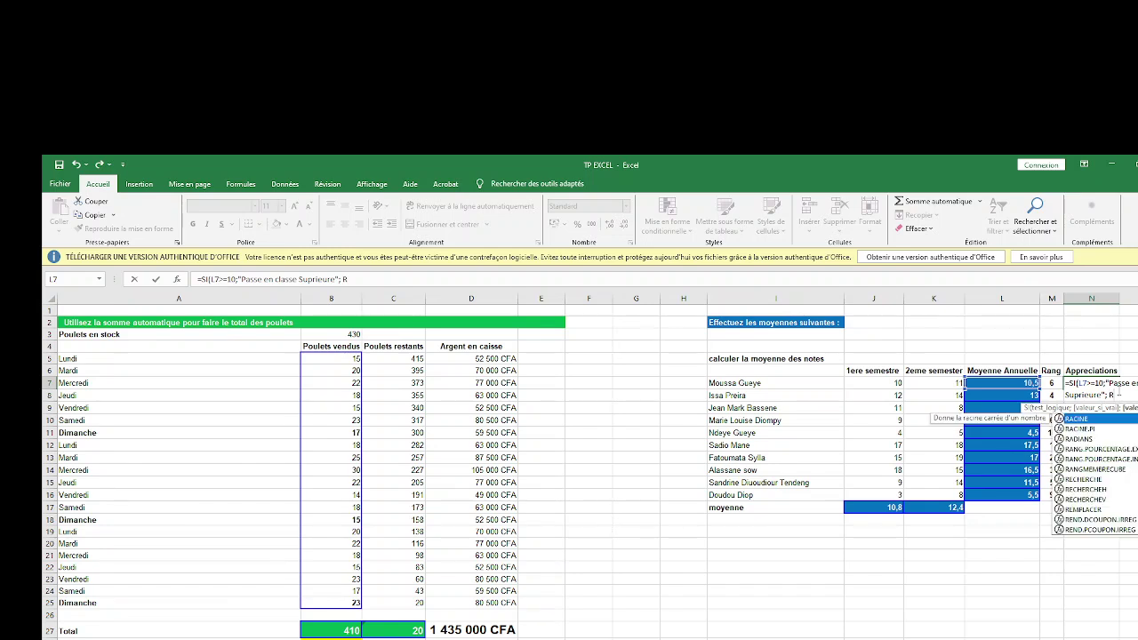
text(edou)
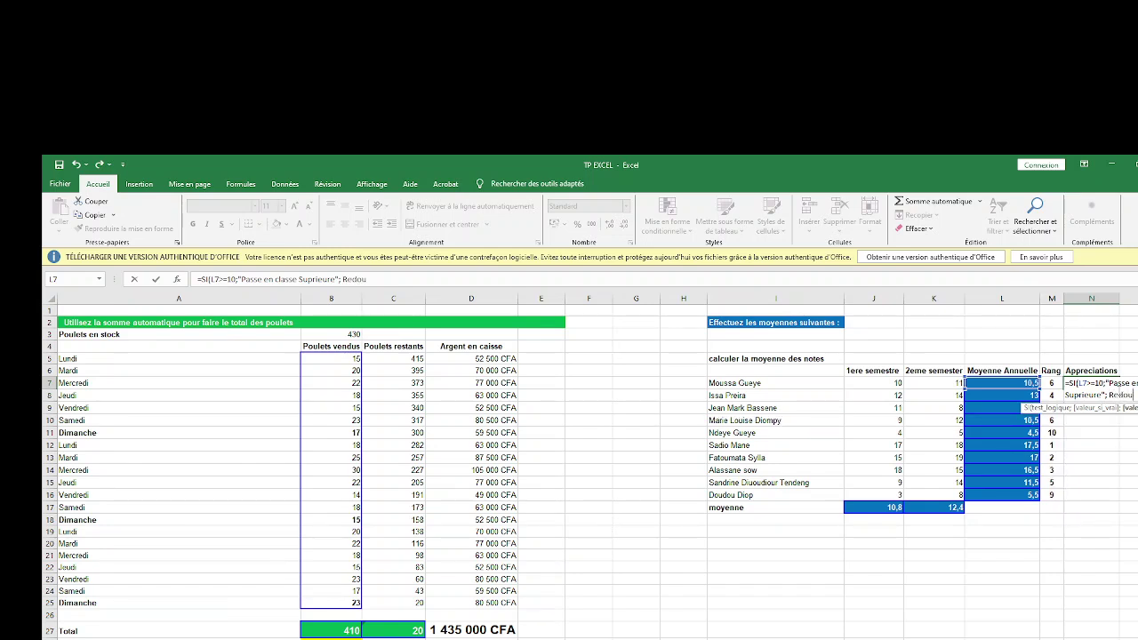
text(ble)
Step: Add the missing quote before Redouble and commit the SI appreciation formula in N7
click(1109, 394)
text(")
key(End)
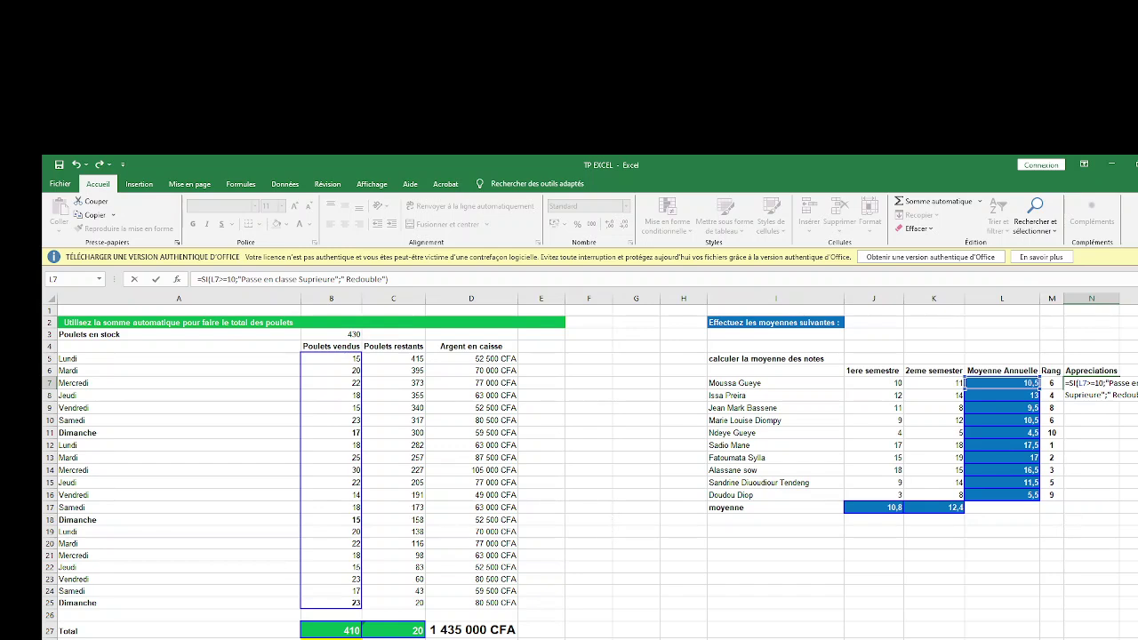
key(Return)
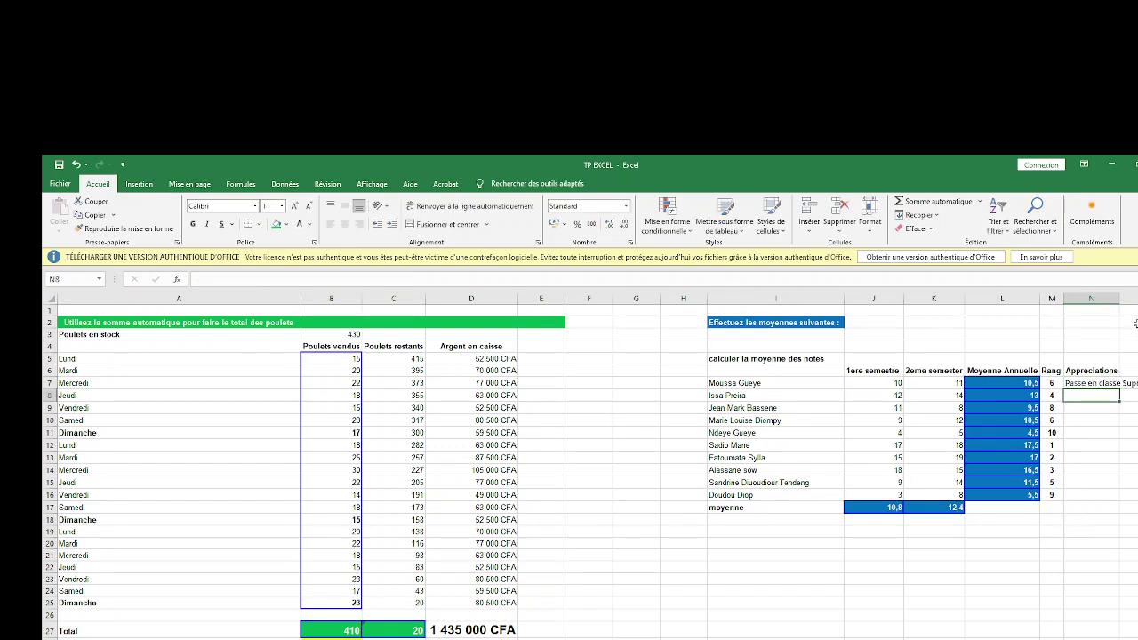
Step: Autofit column N to fit the appreciation text and recommit the N7 formula
double_click(1120, 299)
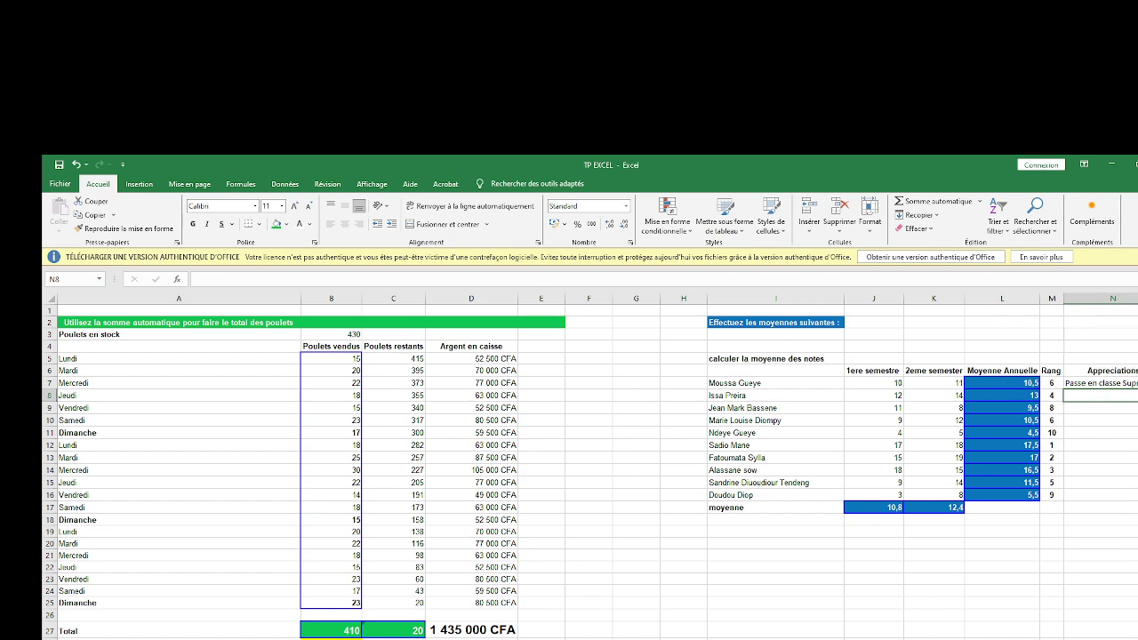
double_click(1103, 383)
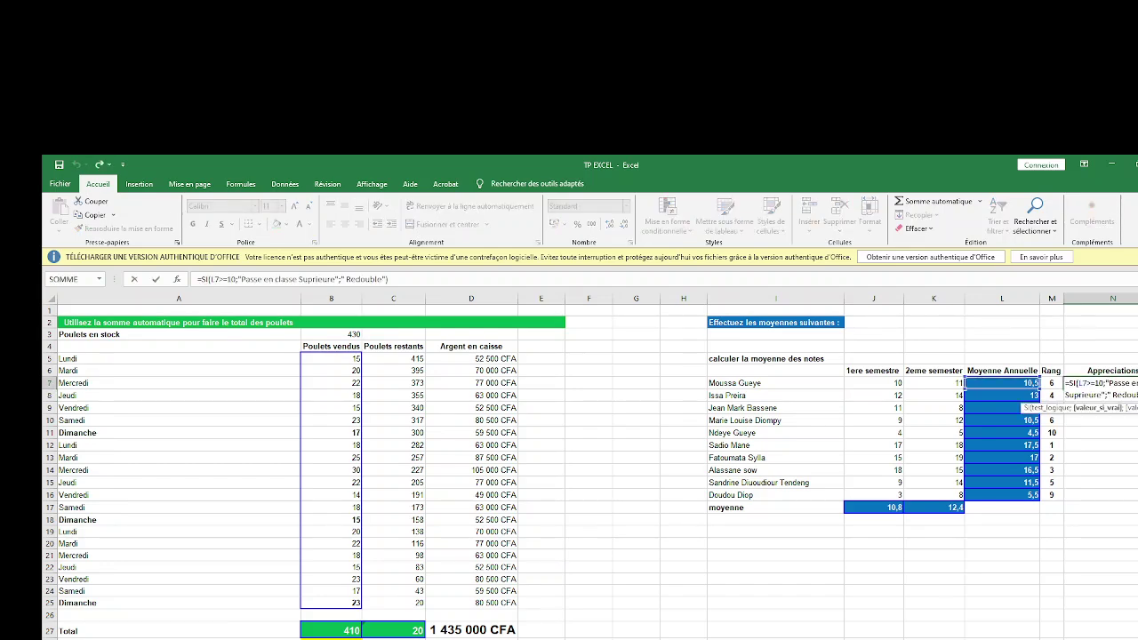
click(1100, 457)
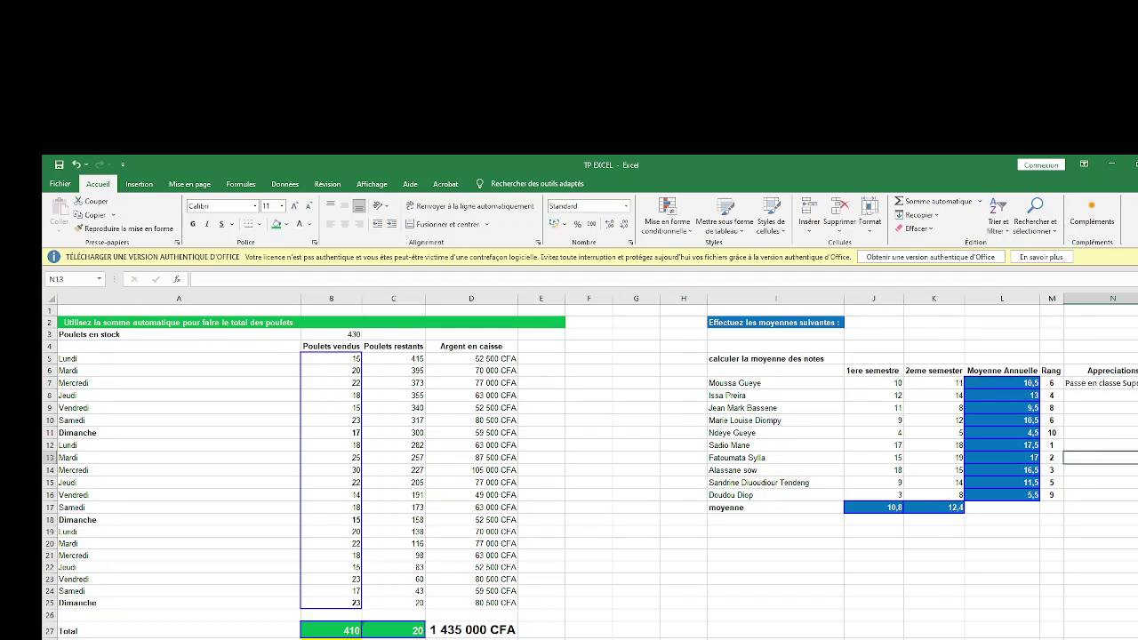
Step: Fill the N7 appreciation formula down through N16 and check the Redouble result in N9
scroll(1102, 510, right, 1)
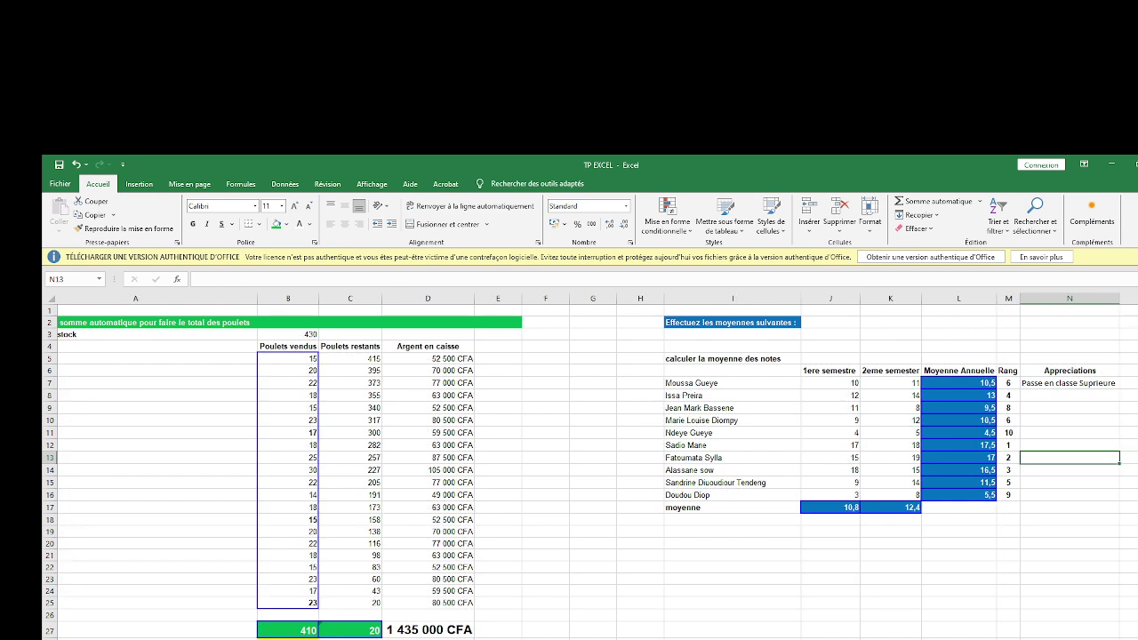
click(1113, 382)
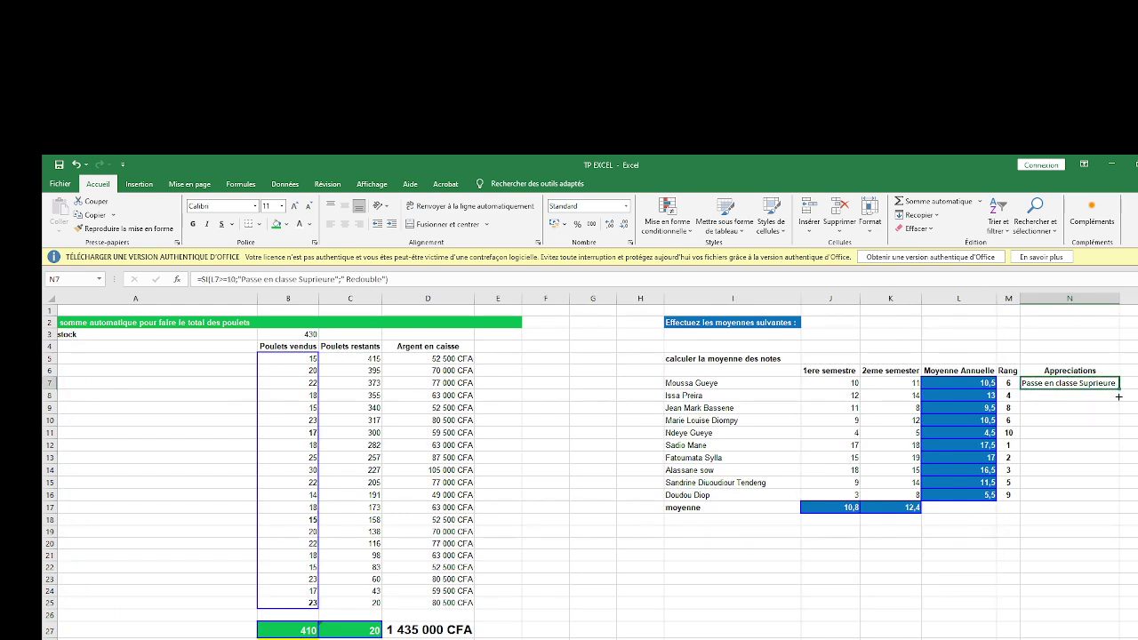
drag(1119, 389, 1118, 496)
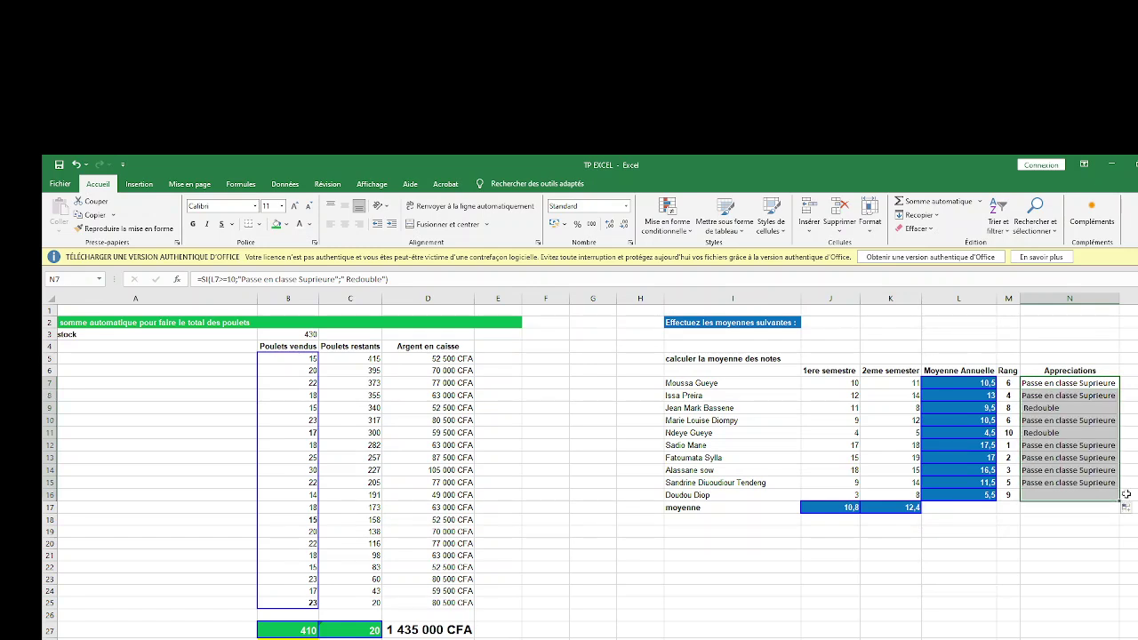
click(1038, 411)
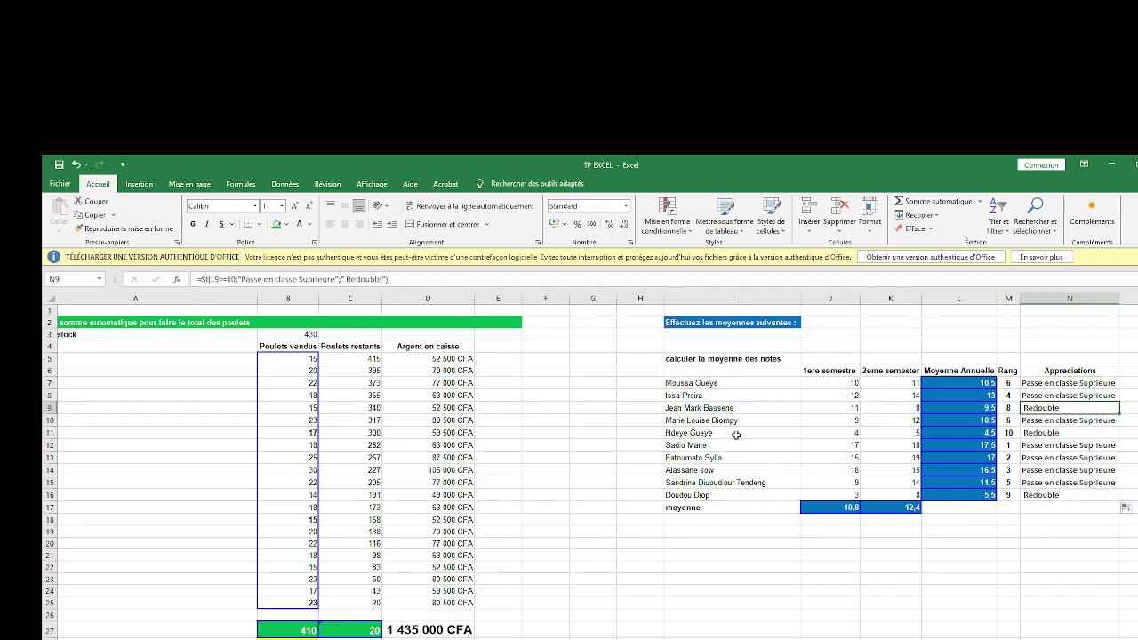
click(686, 408)
drag(685, 408, 1076, 410)
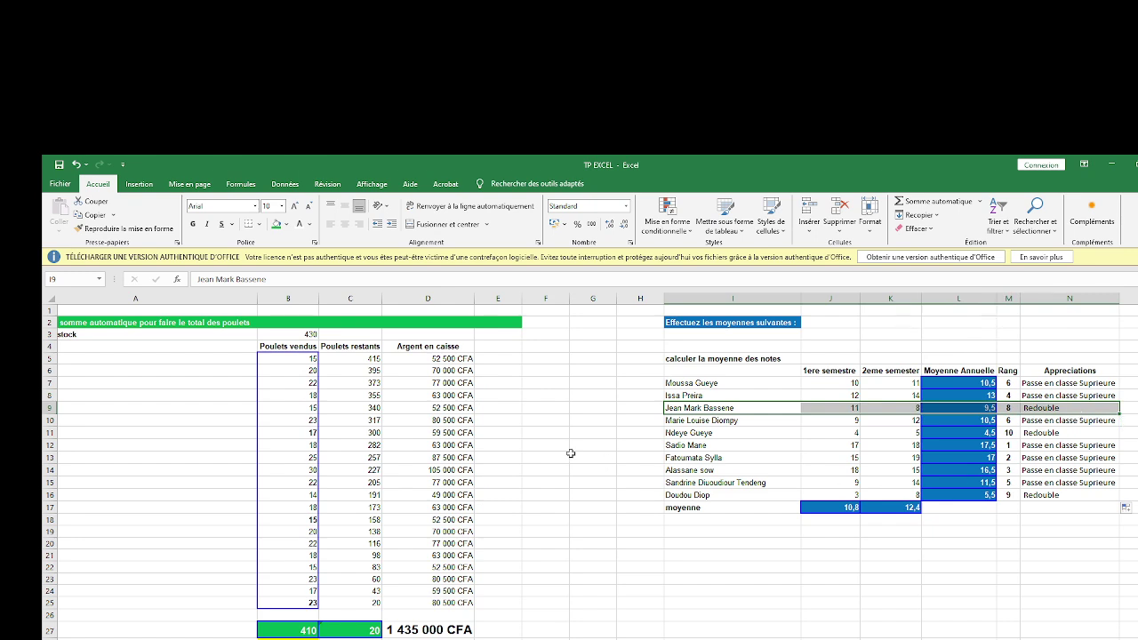
drag(673, 432, 1049, 430)
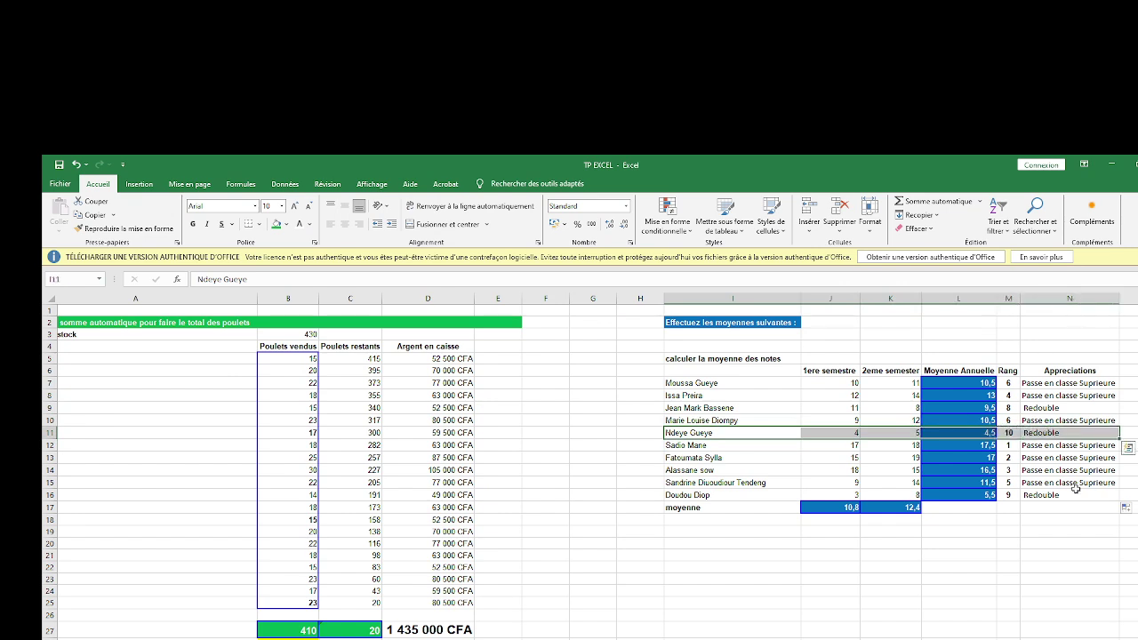
mouse_move(1117, 500)
mouse_down()
mouse_move(934, 512)
mouse_move(718, 496)
mouse_up()
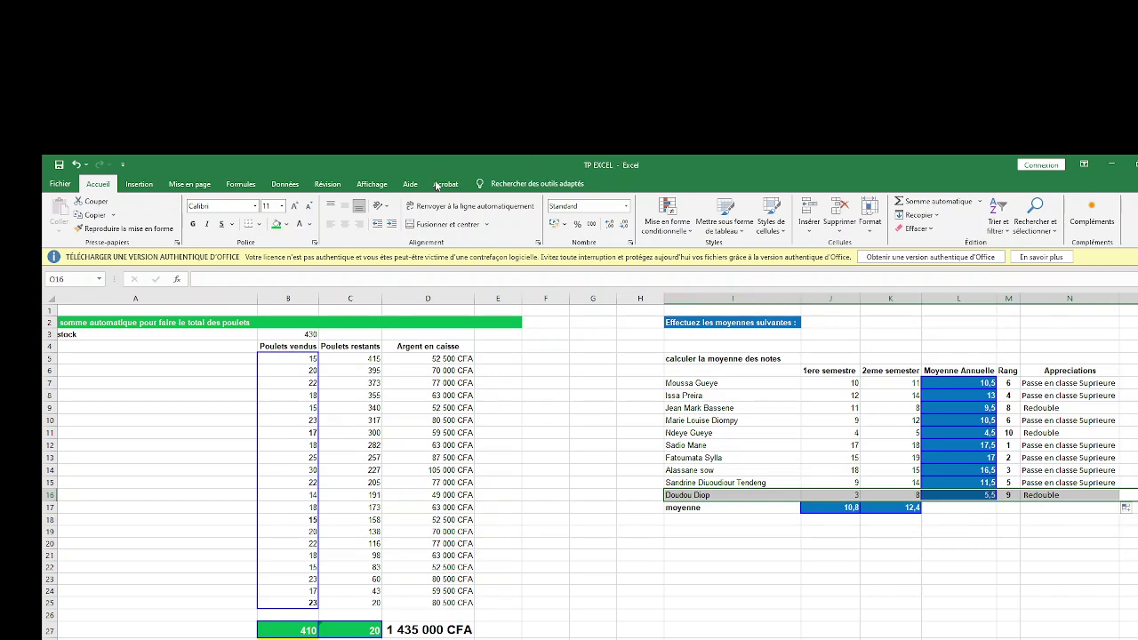
click(57, 166)
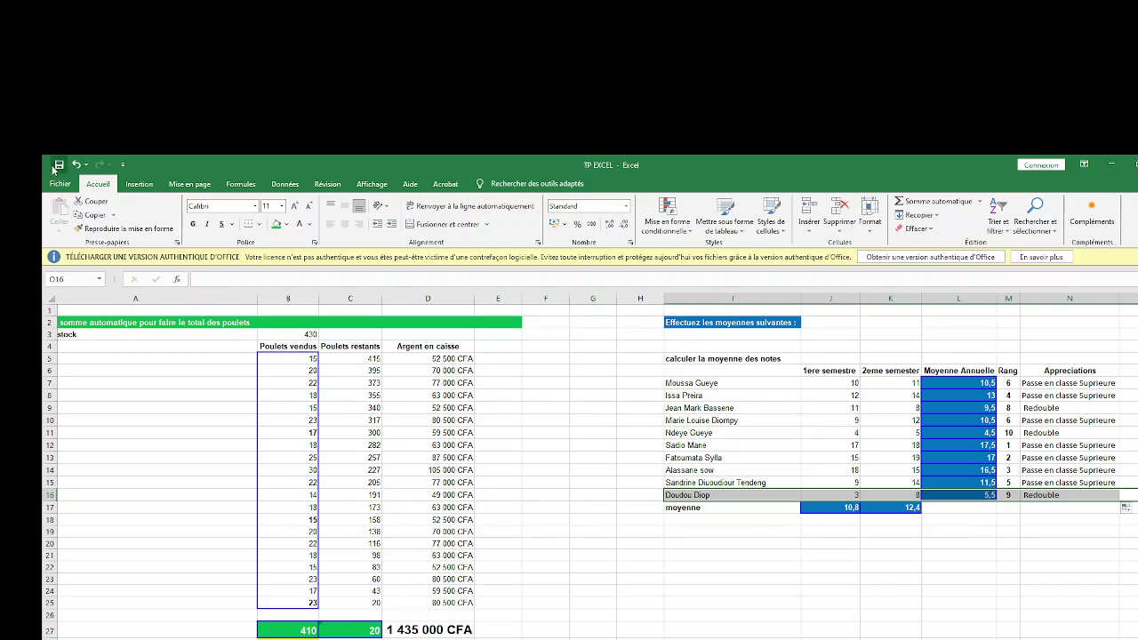